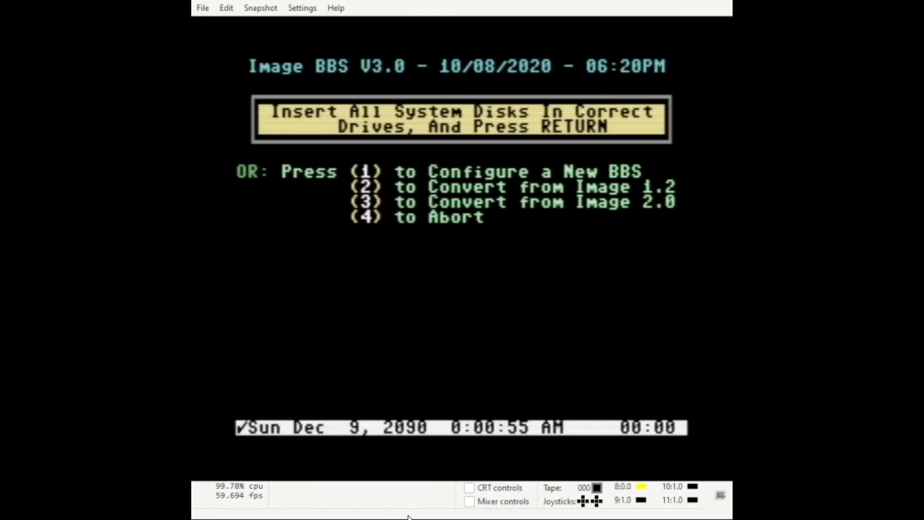
# Step: Begin a new BBS configuration, accepting the default sysop handle, name, e-mail and password
pyautogui.press('1')
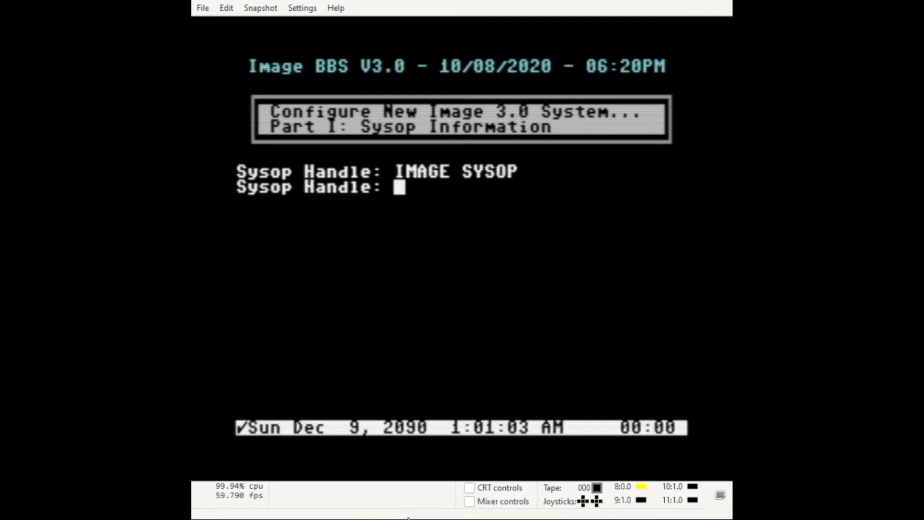
pyautogui.press('Return')
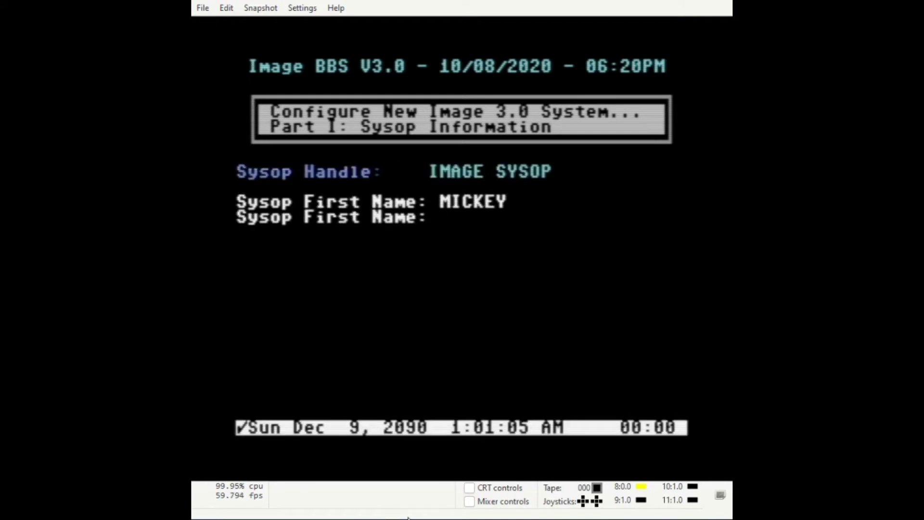
pyautogui.press('Return')
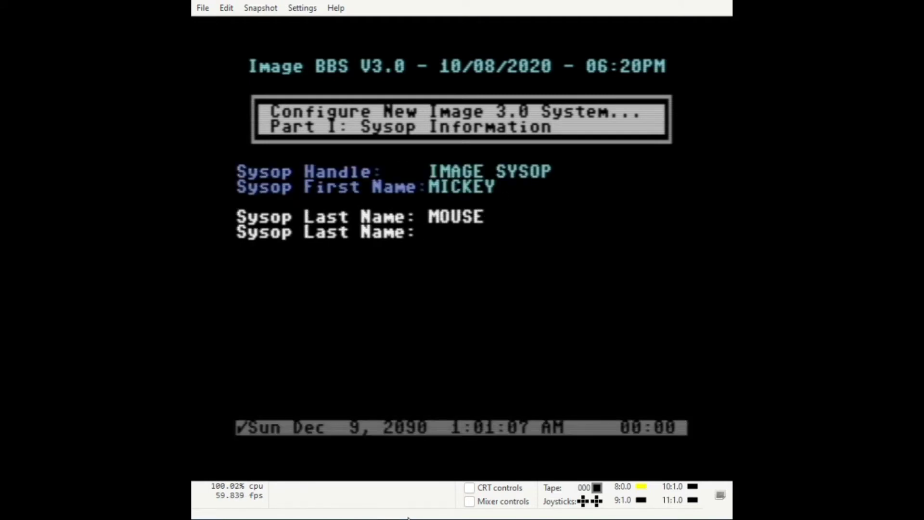
pyautogui.press('Return')
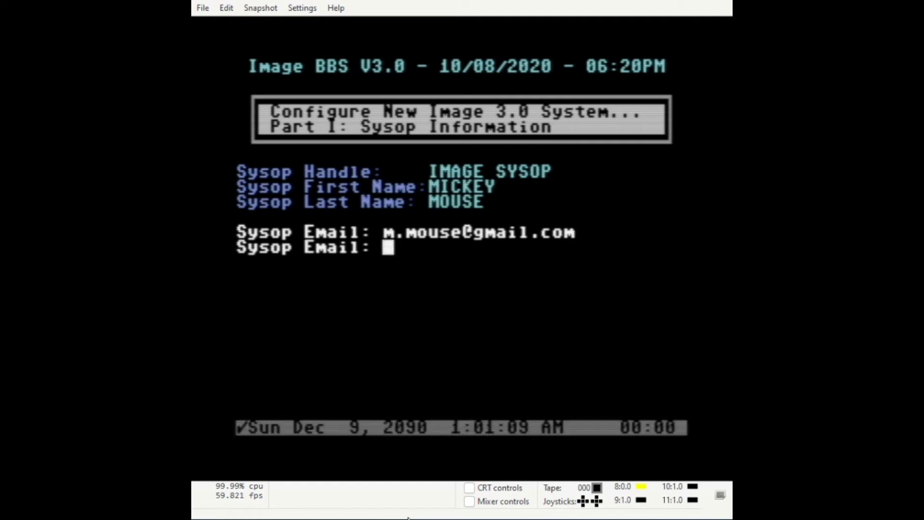
pyautogui.press('Return')
pyautogui.press('Return')
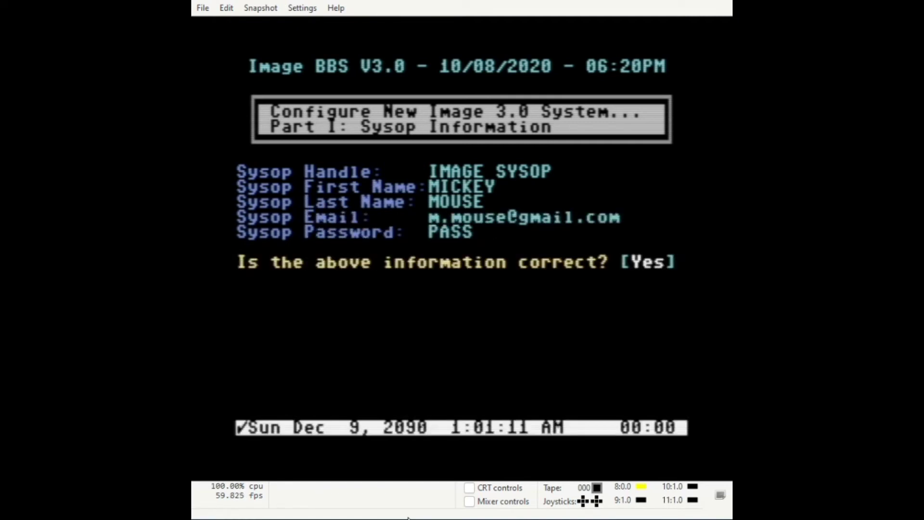
pyautogui.press('Return')
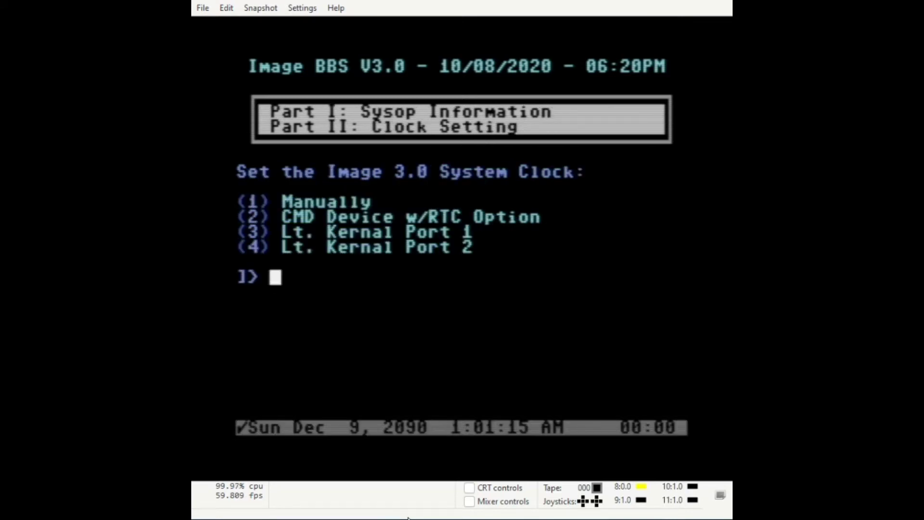
# Step: Set the clock source to the CMD RTC option on device 9 and confirm it
pyautogui.press('2')
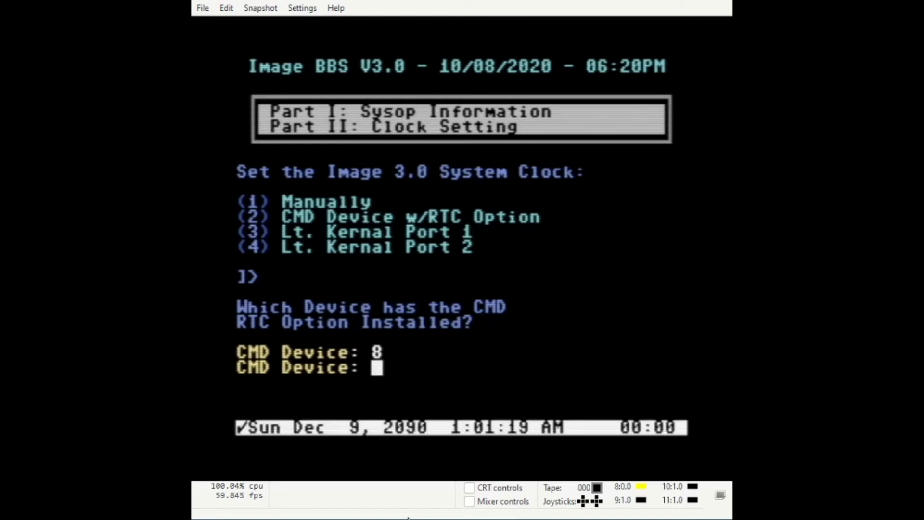
pyautogui.write('9')
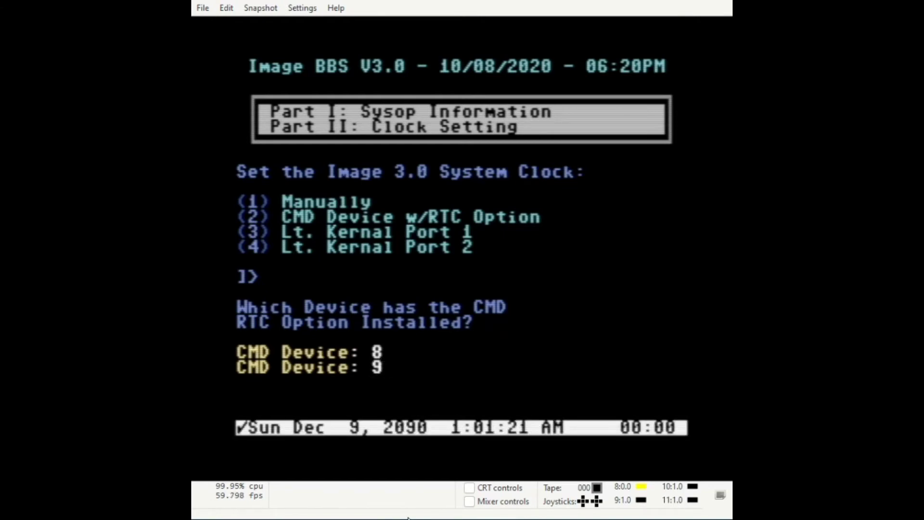
pyautogui.press('Return')
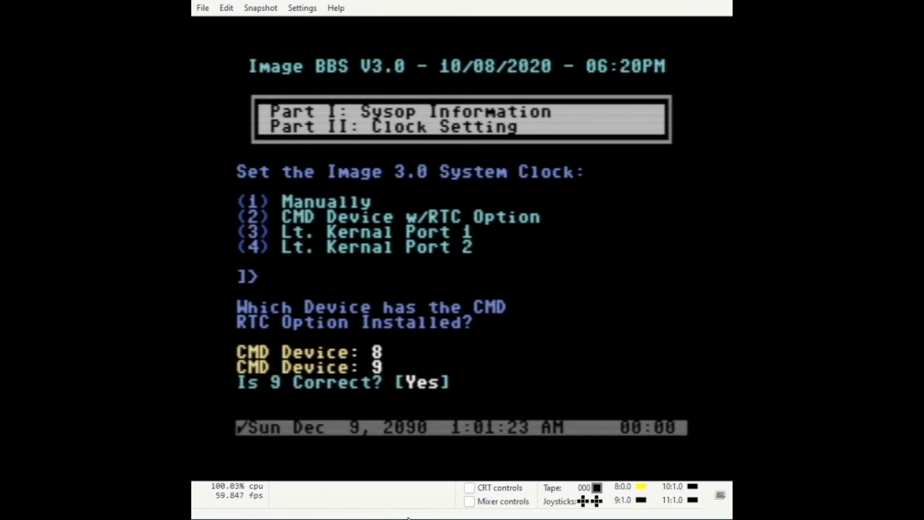
pyautogui.press('Return')
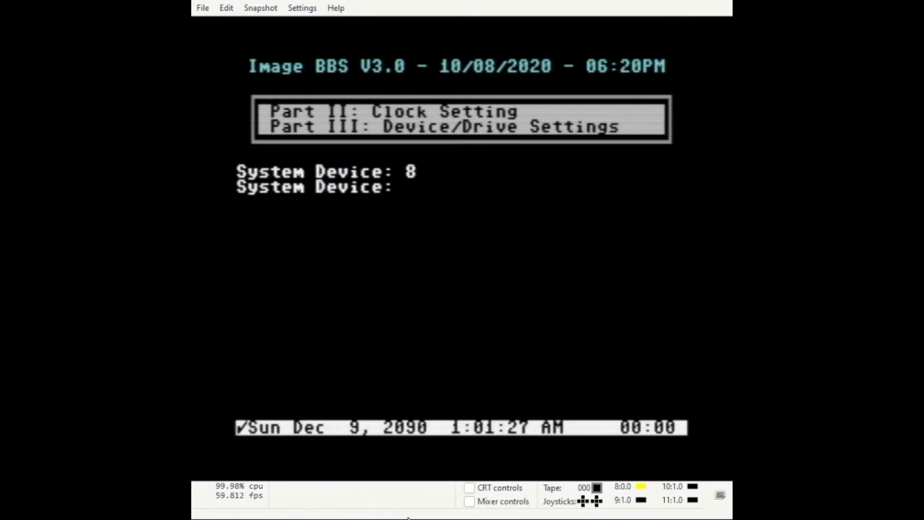
# Step: Assign the System disk to 8,2, E-Mail to 8,3 and Etcetera to 8,2
pyautogui.press('Return')
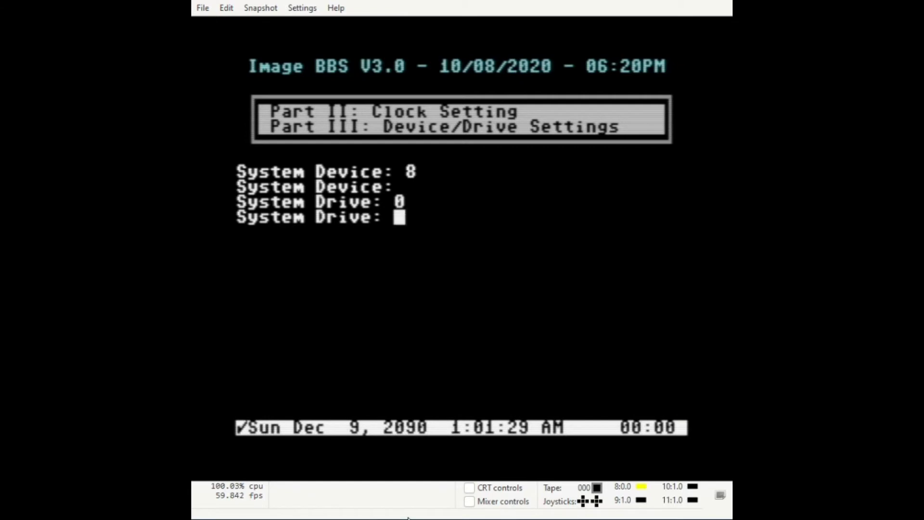
pyautogui.write('2')
pyautogui.press('Return')
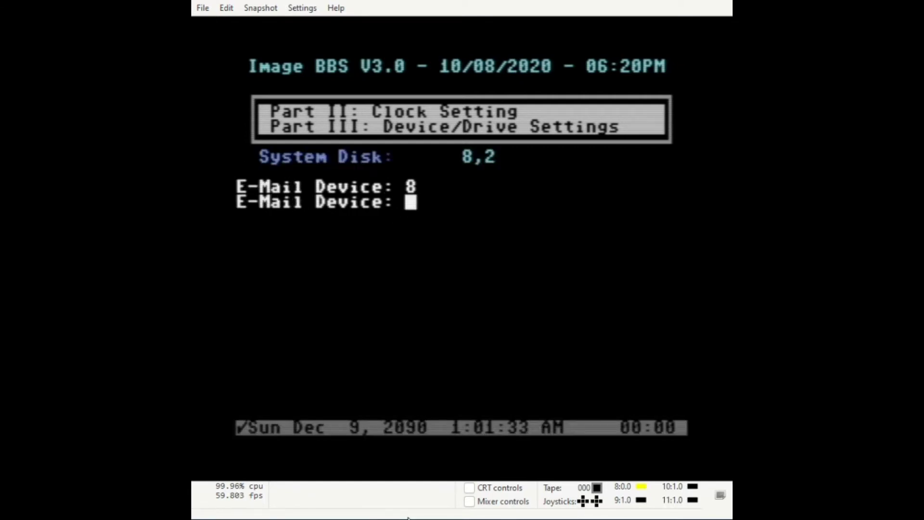
pyautogui.press('Return')
pyautogui.write('3')
pyautogui.press('Return')
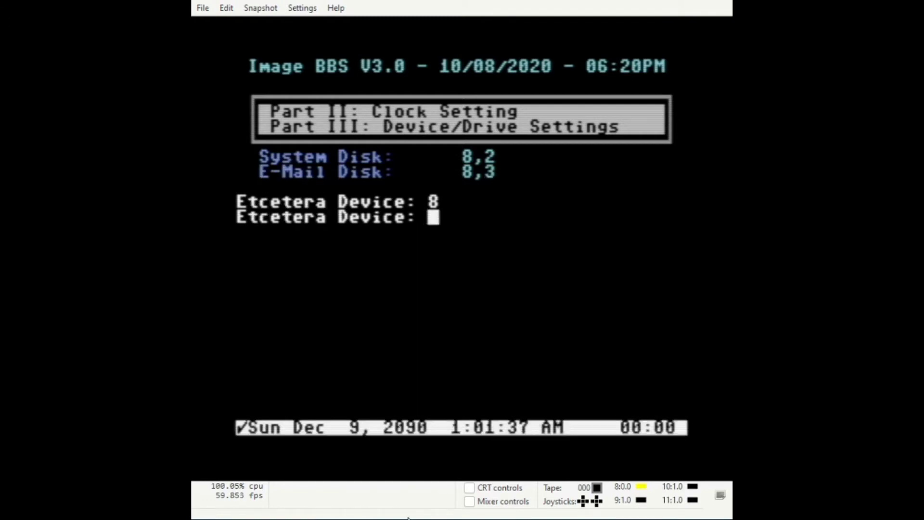
pyautogui.press('Return')
pyautogui.write('2')
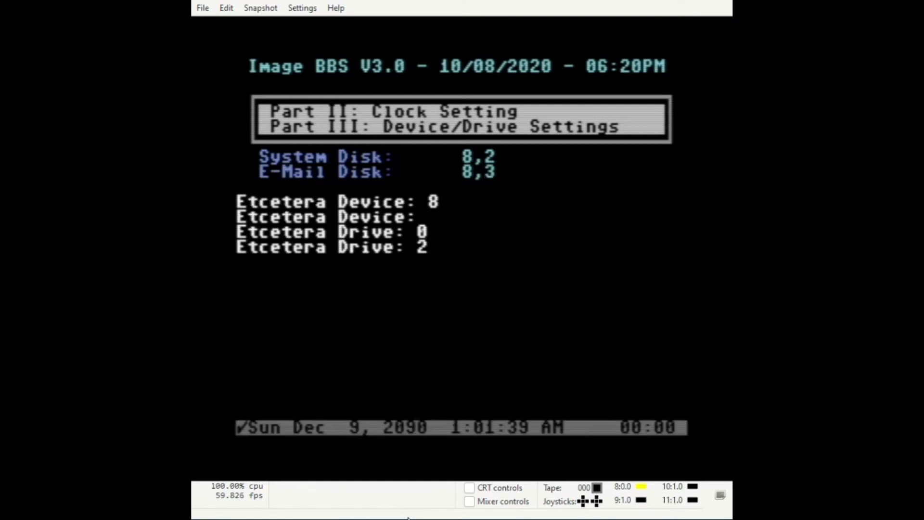
pyautogui.press('Return')
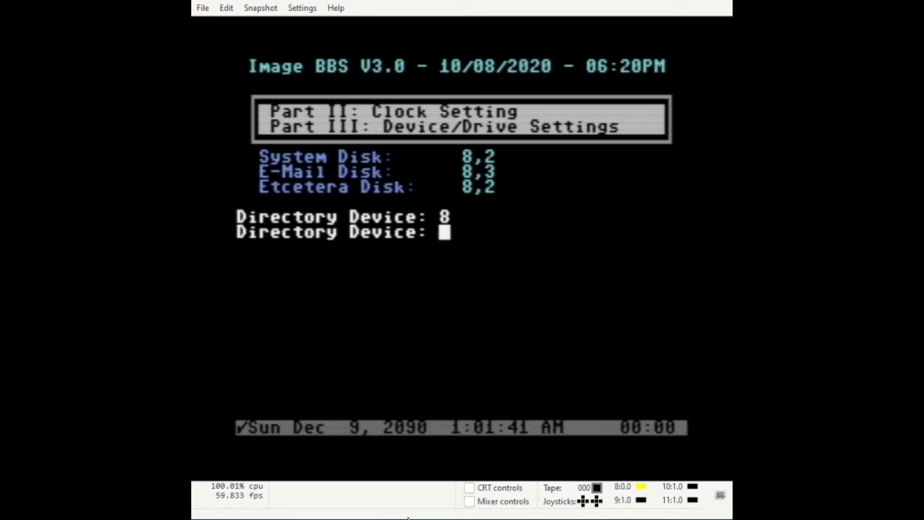
# Step: Assign Directory to 8,2, Plus-File to 8,1 and User to 8,2, then confirm the drives
pyautogui.press('Return')
pyautogui.write('2')
pyautogui.press('Return')
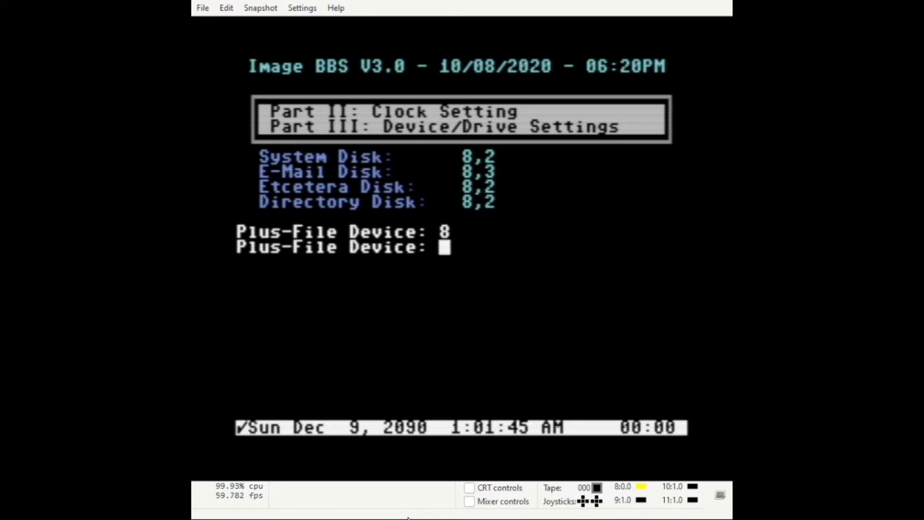
pyautogui.press('Return')
pyautogui.write('1')
pyautogui.press('Return')
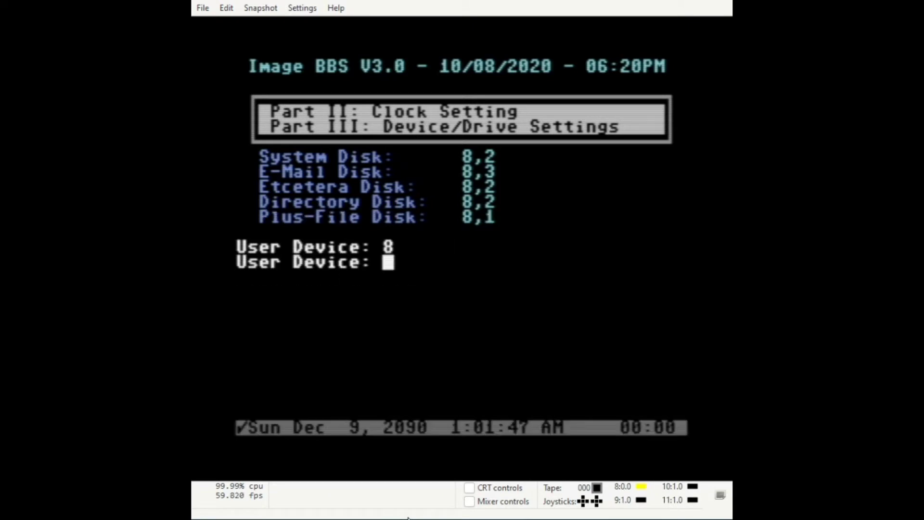
pyautogui.press('Return')
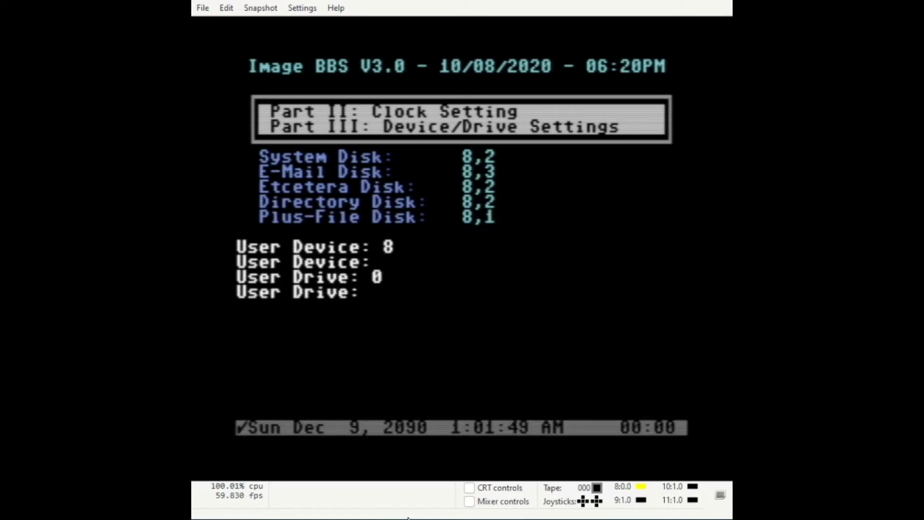
pyautogui.write('2')
pyautogui.press('Return')
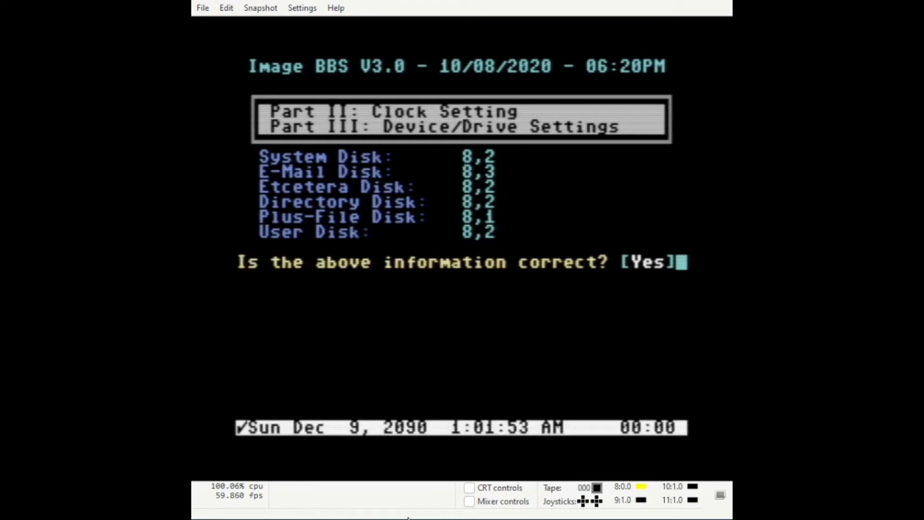
pyautogui.press('Return')
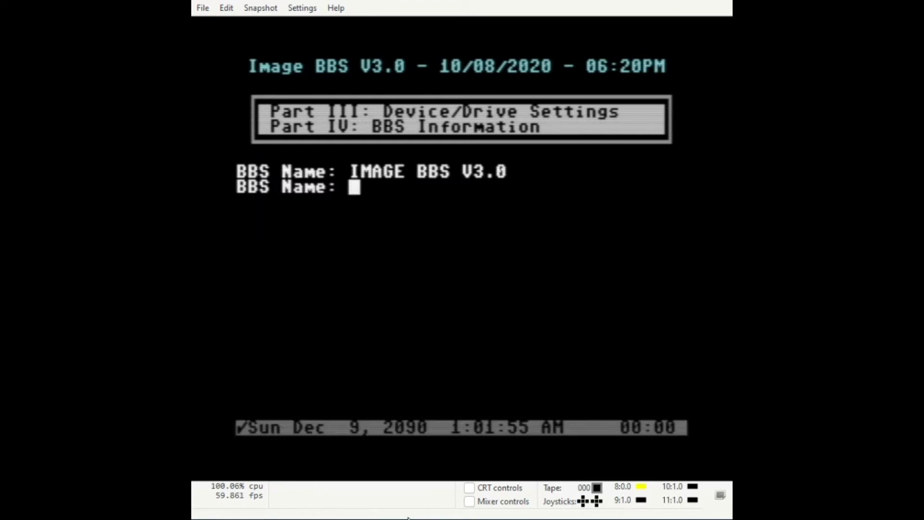
# Step: Keep the default BBS name, IMAGE MAIN prompt and chat messages, then create the system files
pyautogui.press('Return')
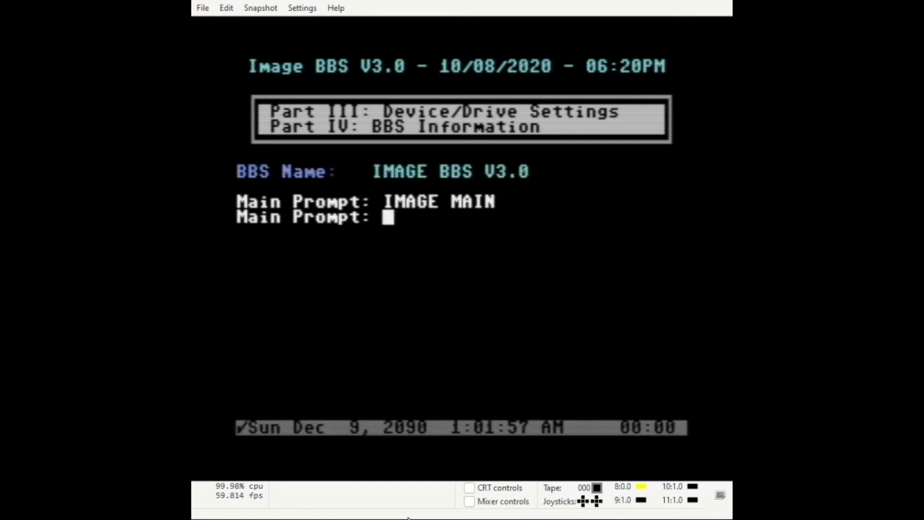
pyautogui.press('Return')
pyautogui.press('Return')
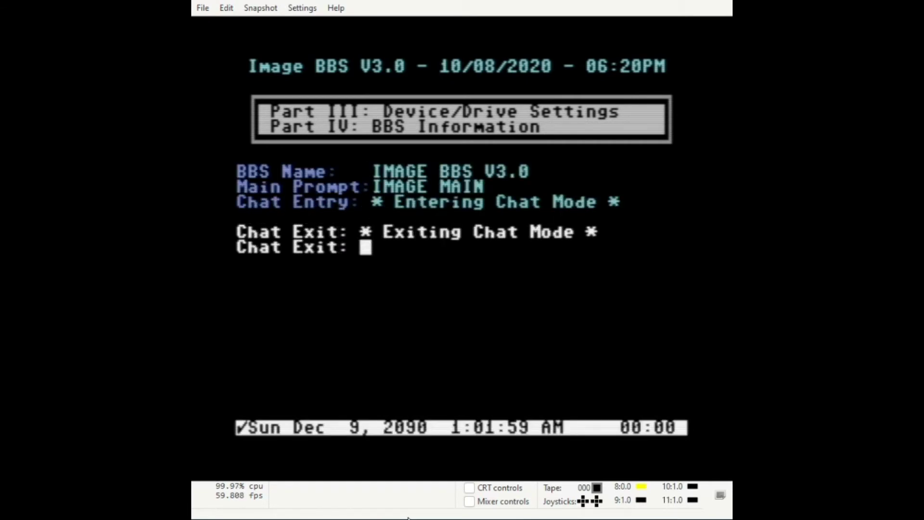
pyautogui.press('Return')
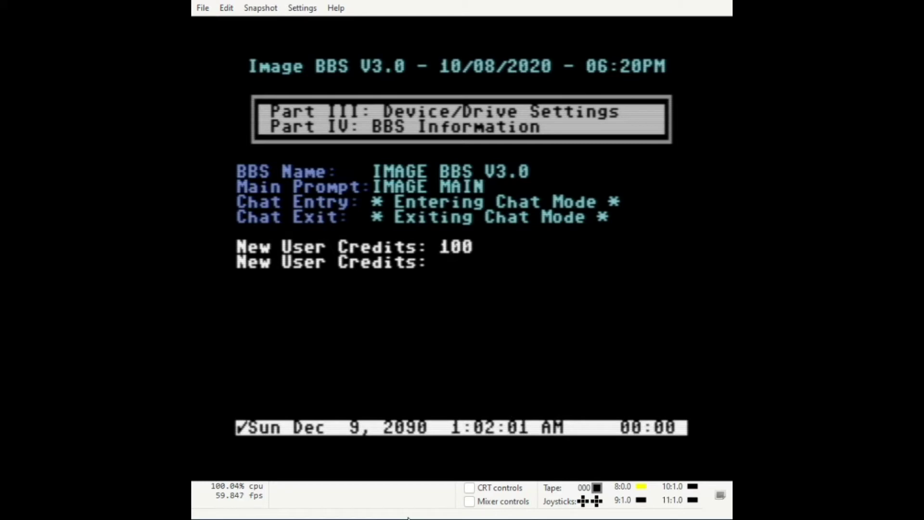
pyautogui.press('Return')
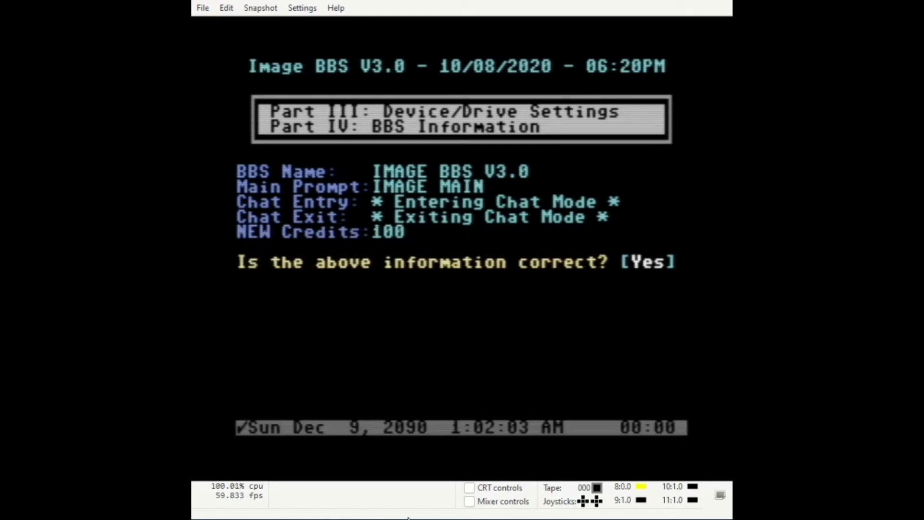
pyautogui.press('Return')
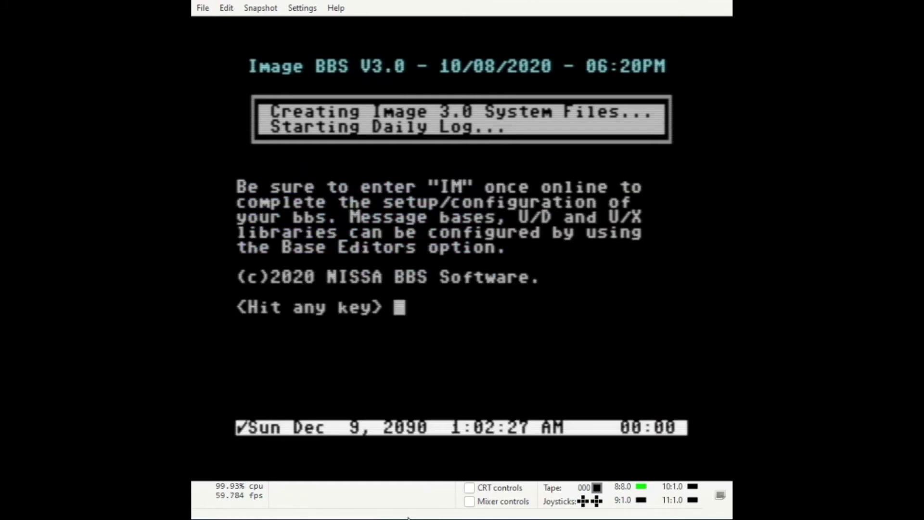
# Step: Dismiss the setup-complete notice and let the BBS continue reading its configuration
pyautogui.press('Return')
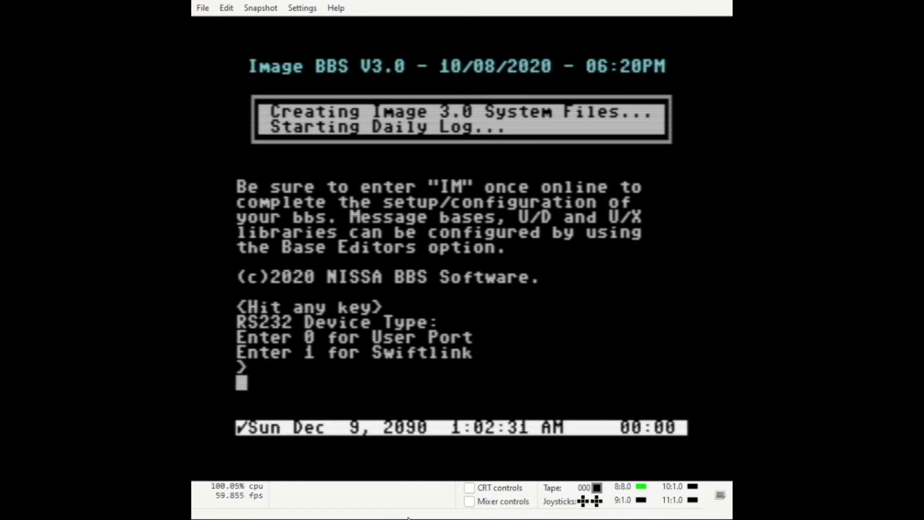
pyautogui.press('1')
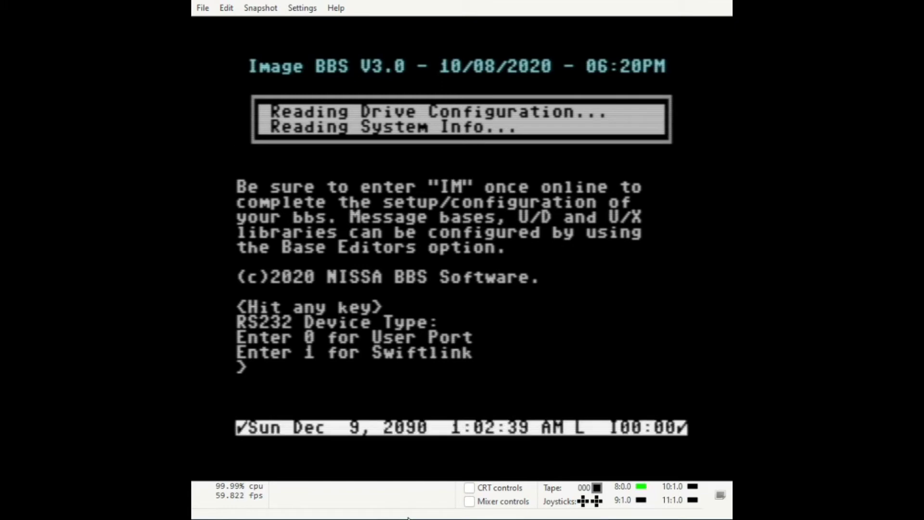
# Step: Answer 1 at the RS232 device type prompt and let Image BBS load to its idle screen
pyautogui.press('1')
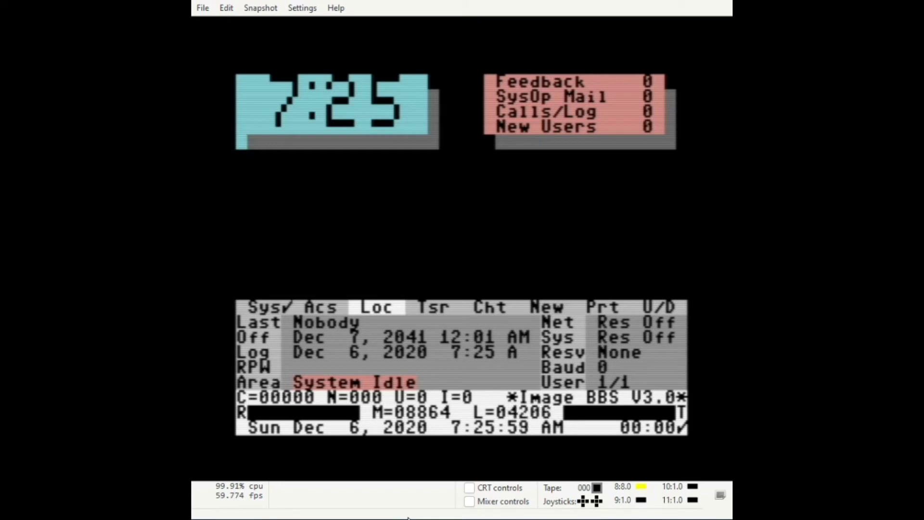
# Step: Start a local sysop Instant Login and enter the sysop password
pyautogui.press('F1')
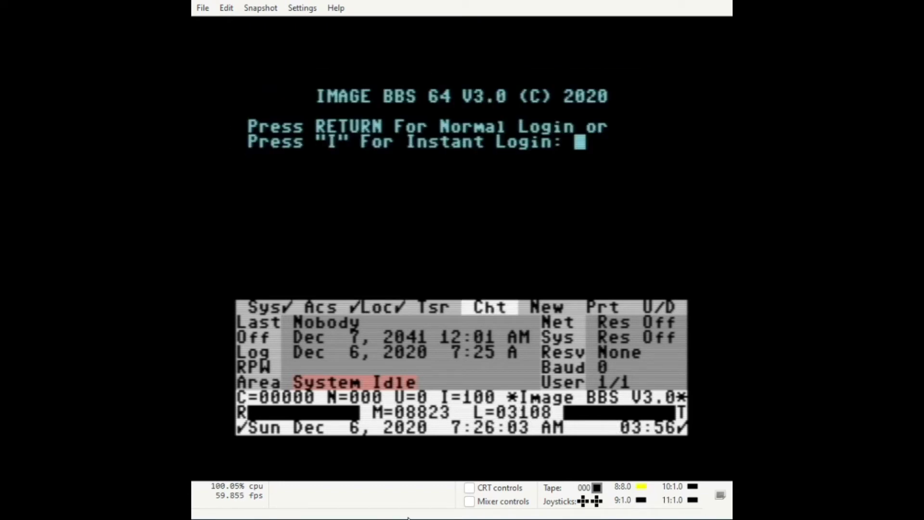
pyautogui.press('i')
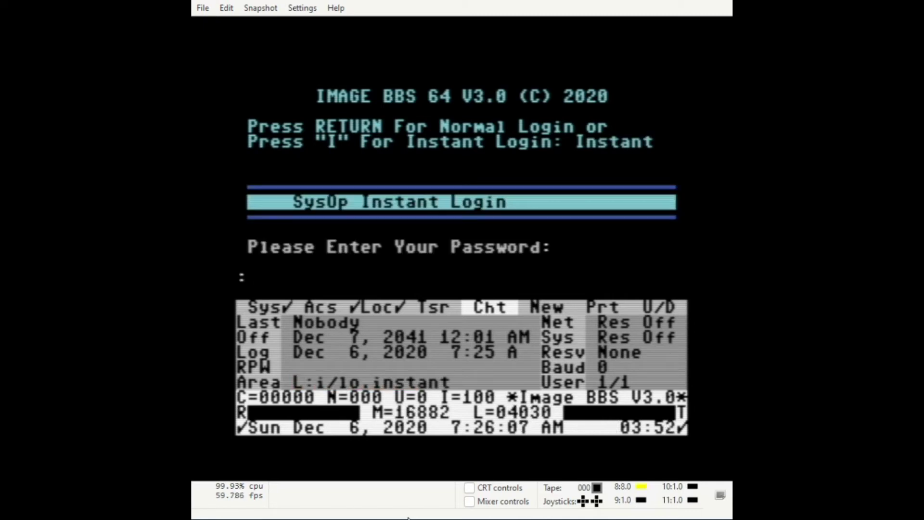
pyautogui.write('XXXX')
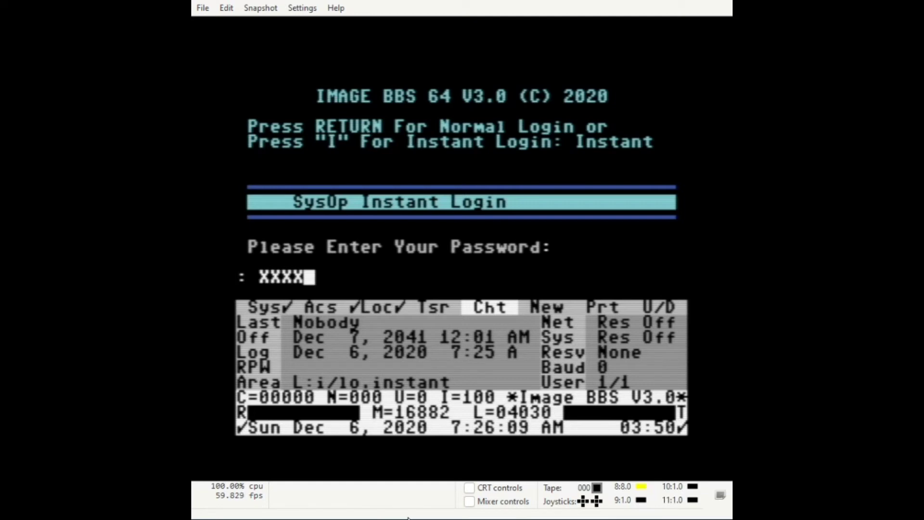
# Step: Submit the password and pick time zone 7, Eastern Standard Time, for the login
pyautogui.press('Return')
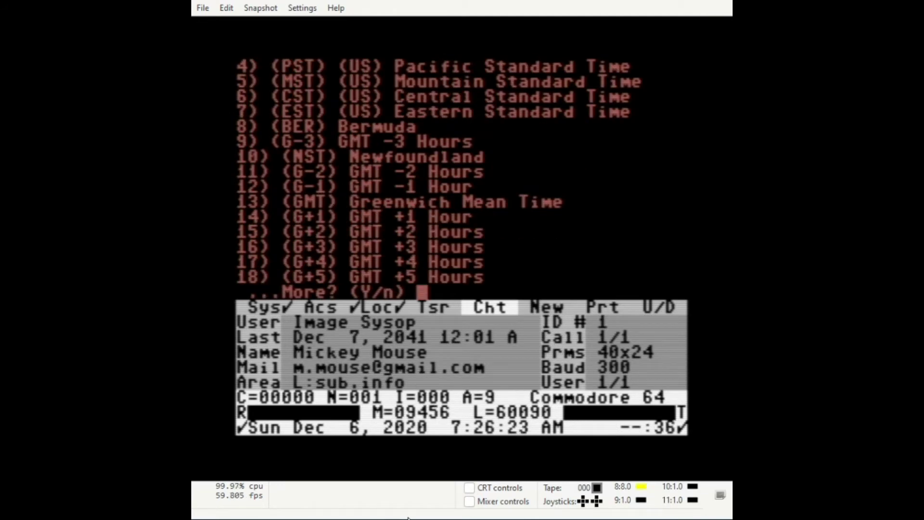
pyautogui.press('Return')
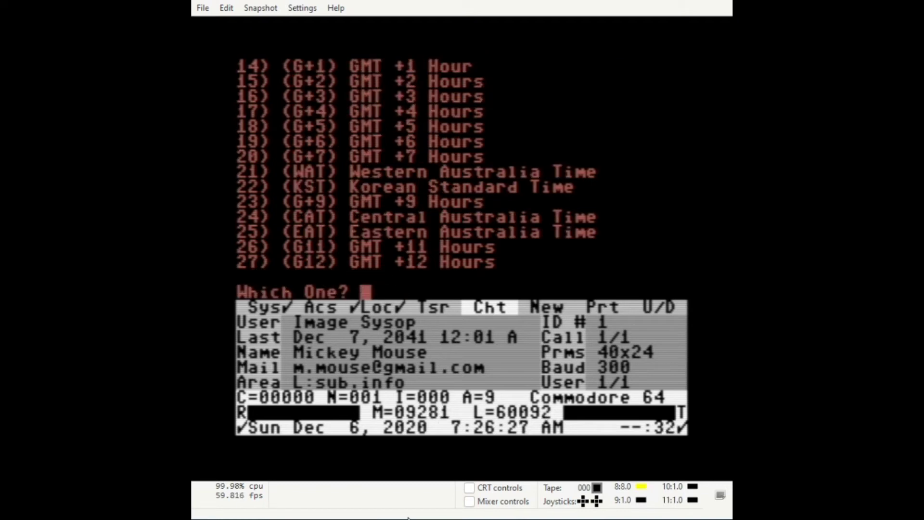
pyautogui.write('7')
pyautogui.press('Return')
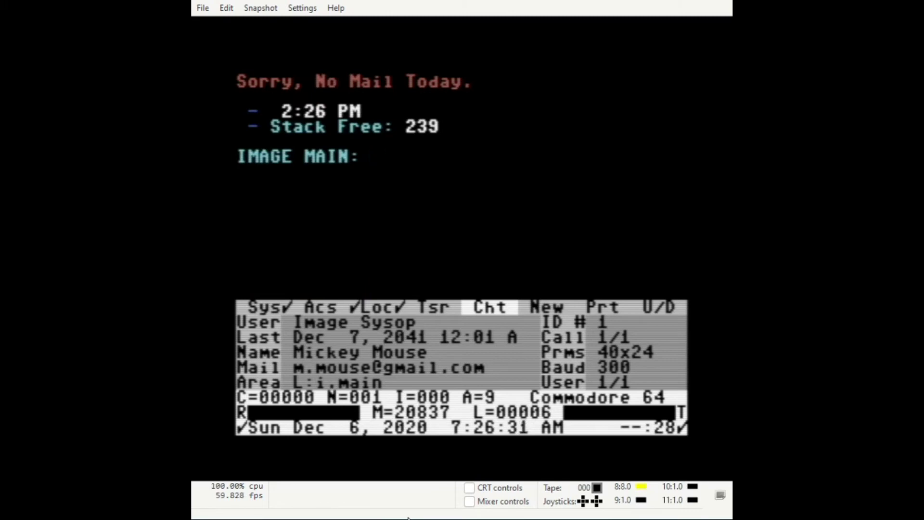
# Step: Turn the More prompt Off with MP, then enter IM for the Configuration Editor
pyautogui.write('MP')
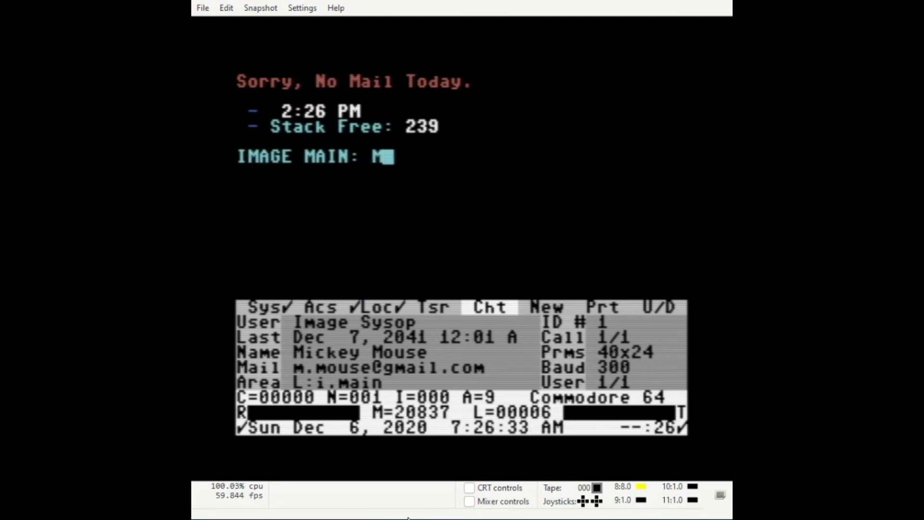
pyautogui.press('Return')
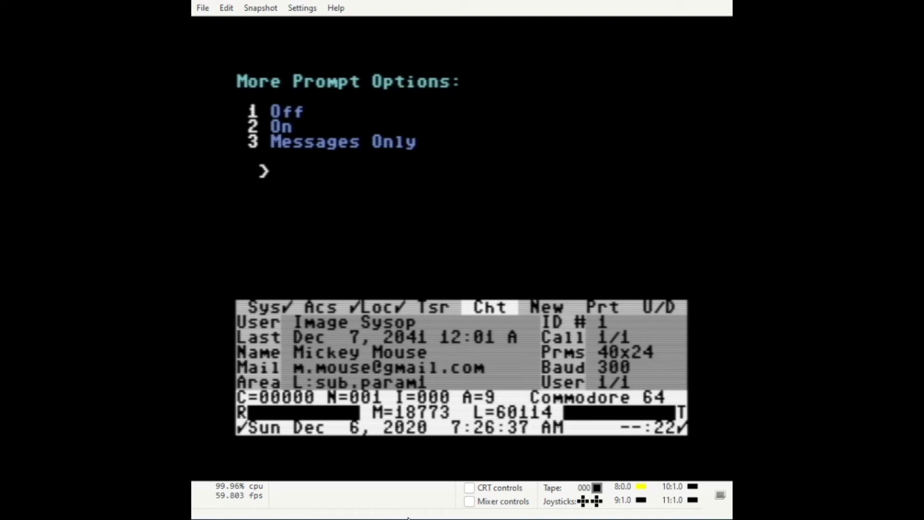
pyautogui.press('1')
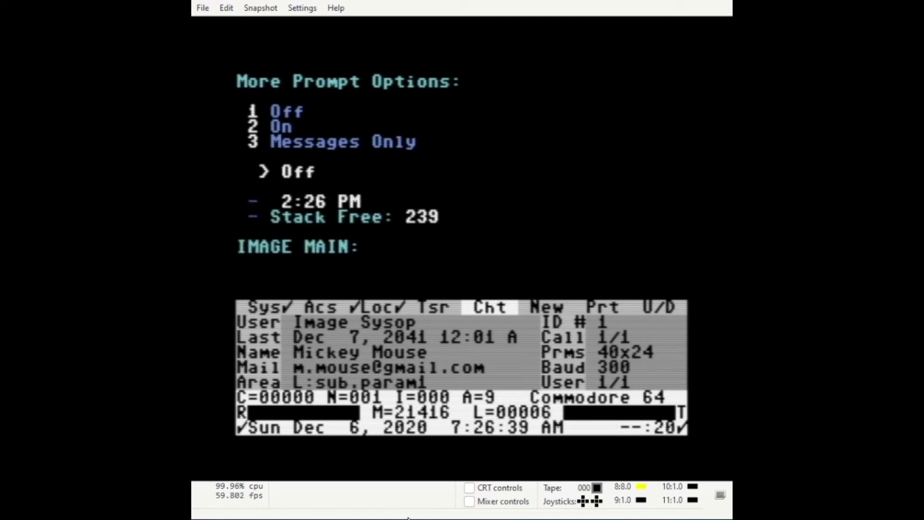
pyautogui.write('IM')
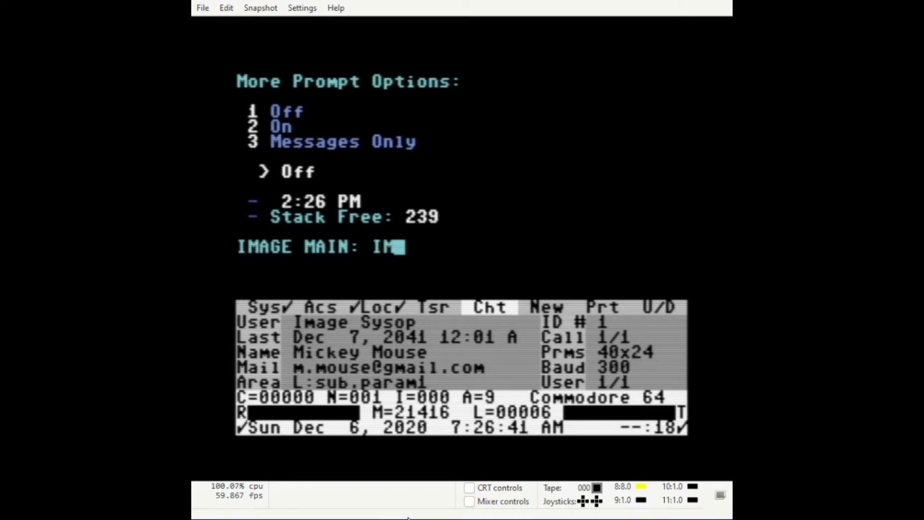
pyautogui.press('Return')
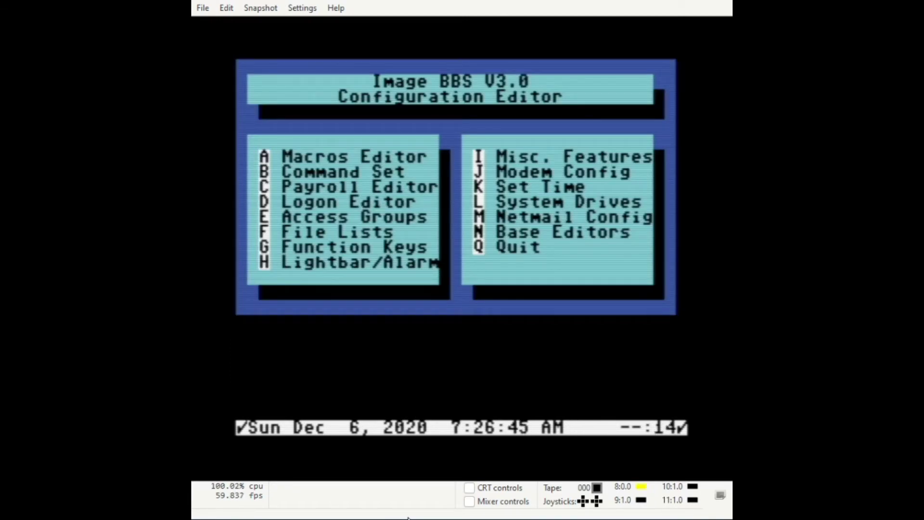
# Step: Set the Misc. Features time zone to 7, EST
pyautogui.press('Right')
pyautogui.press('Return')
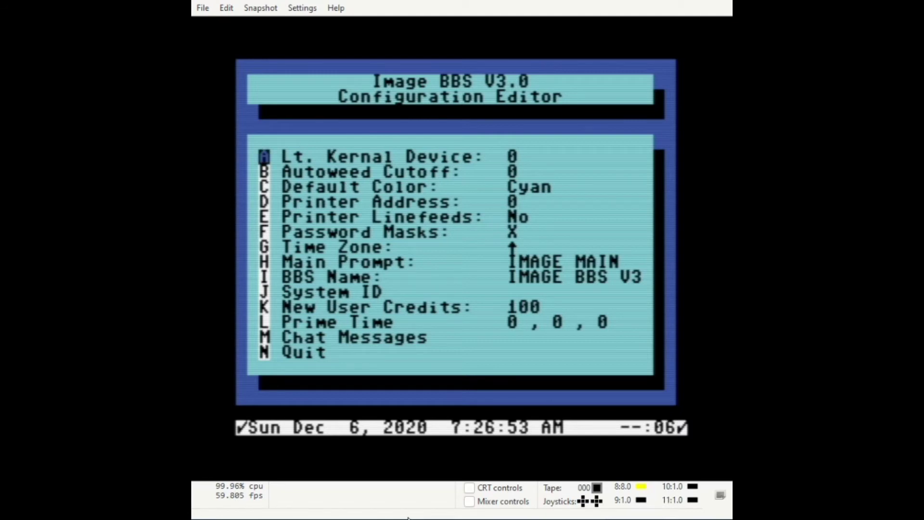
pyautogui.press('Return')
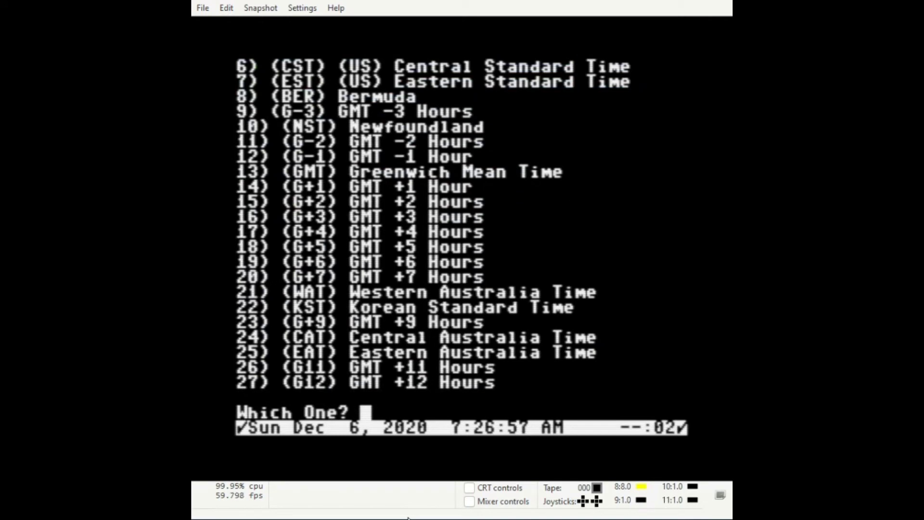
pyautogui.write('7')
pyautogui.press('Return')
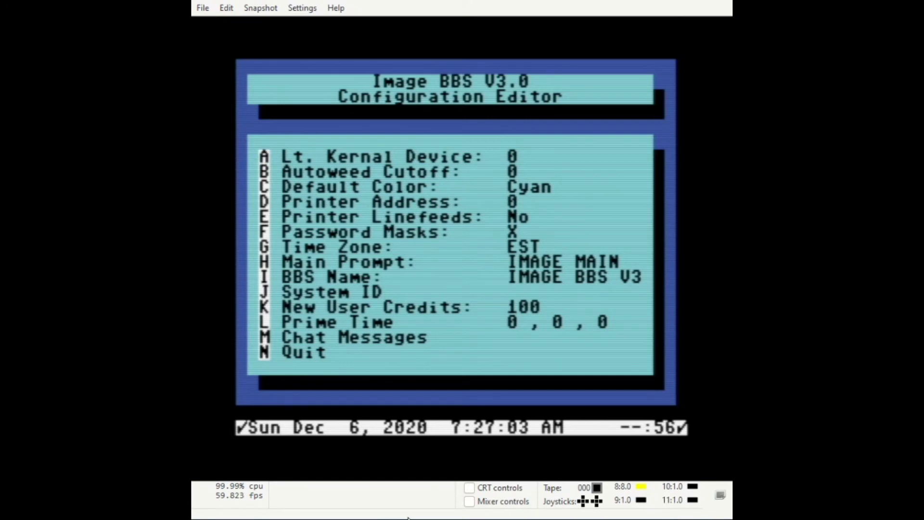
# Step: Set the System ID to IM and move to quitting Misc. Features
pyautogui.press('j')
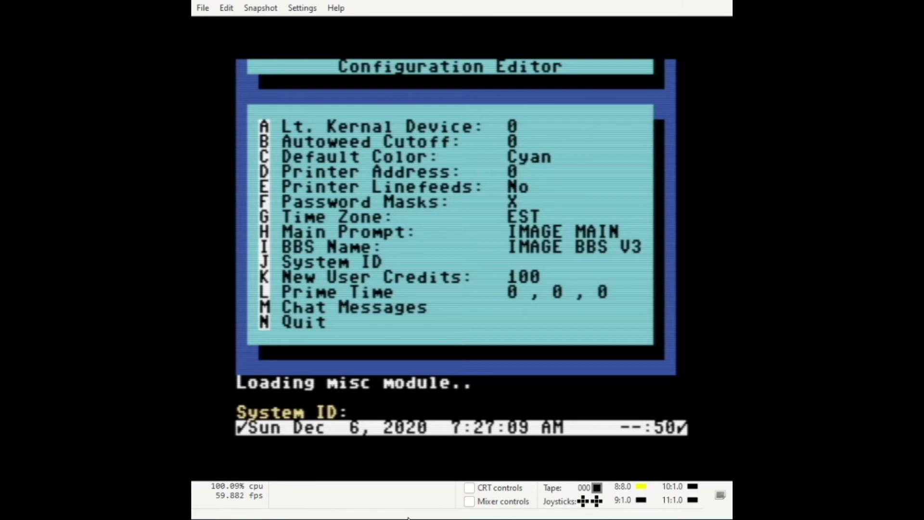
pyautogui.write('IM')
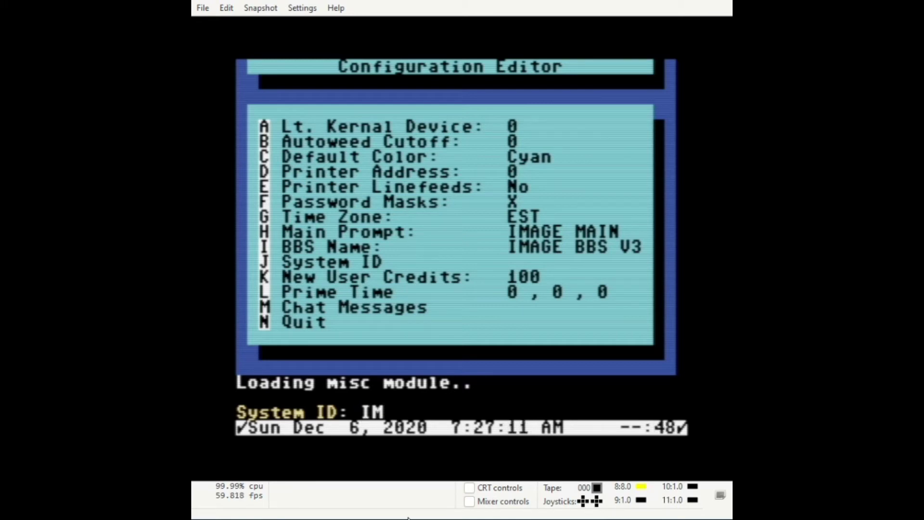
pyautogui.press('Return')
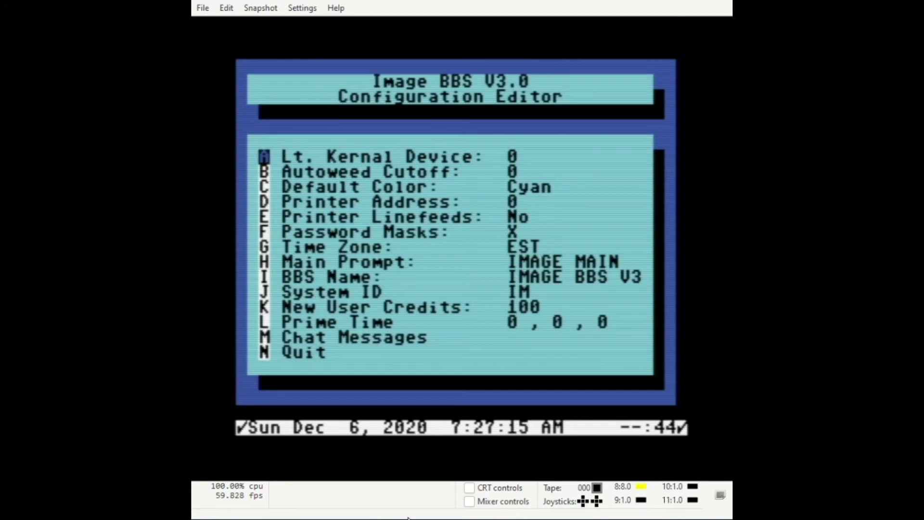
pyautogui.press('Up')
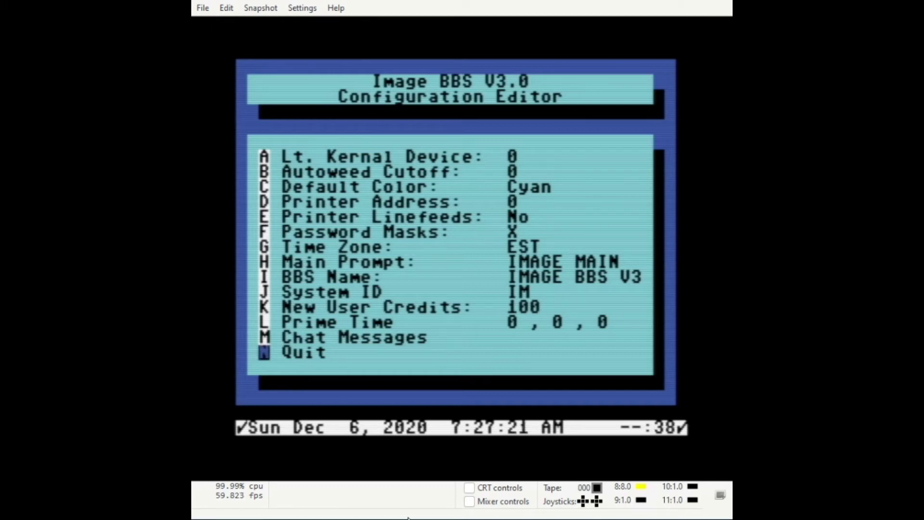
# Step: Open Modem Config and choose Setup New Modem Config under Setup/Import
pyautogui.press('Return')
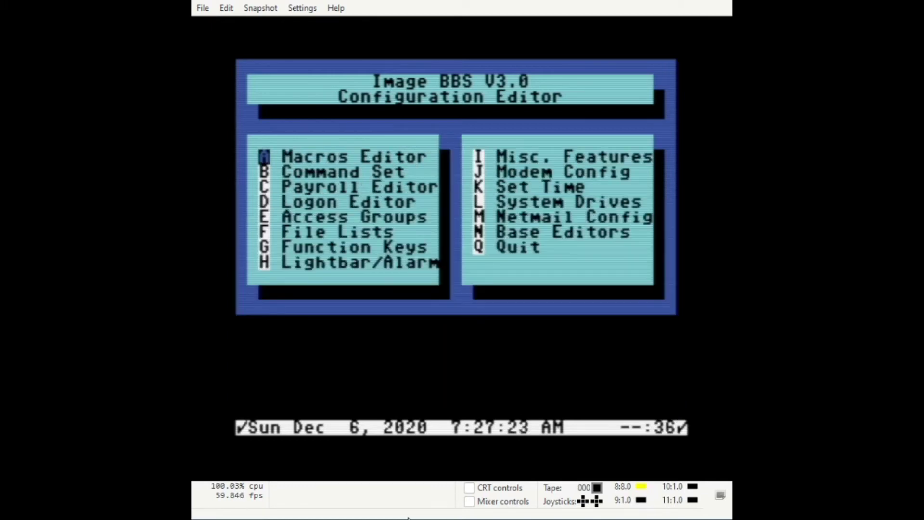
pyautogui.press('Right')
pyautogui.press('Down')
pyautogui.press('Return')
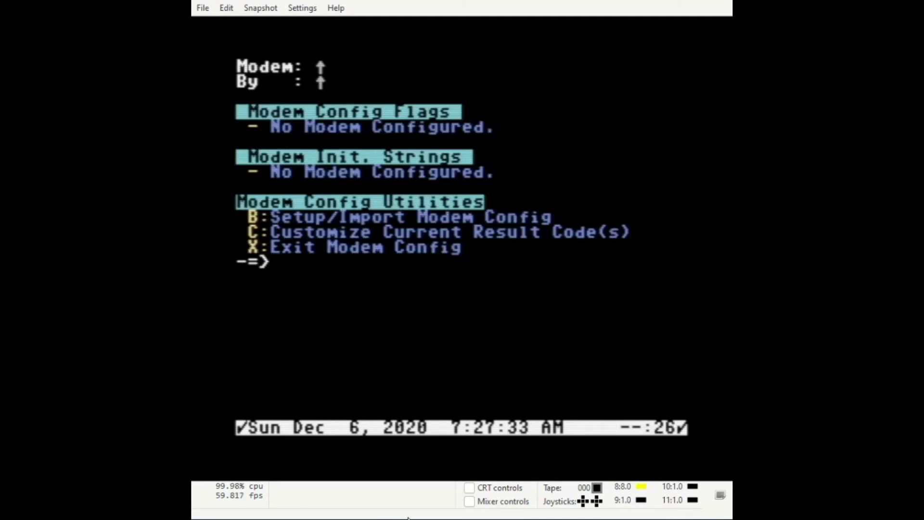
pyautogui.press('b')
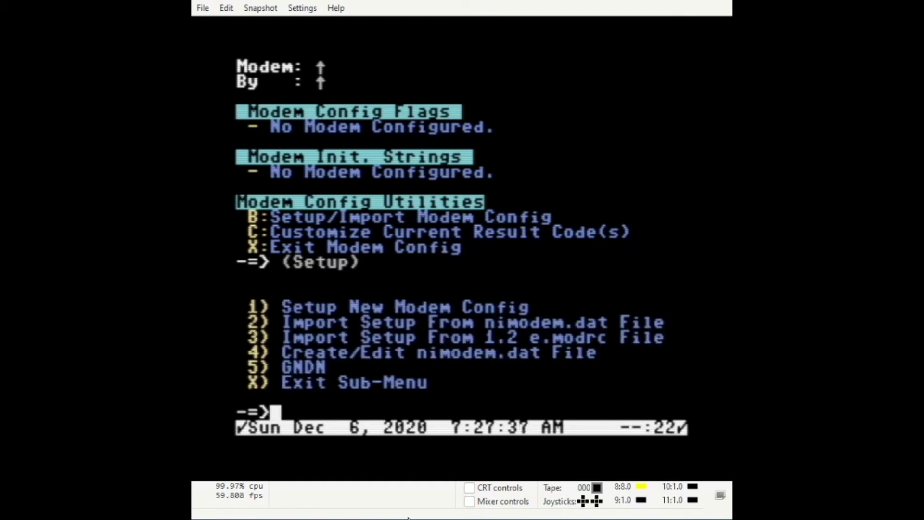
pyautogui.press('1')
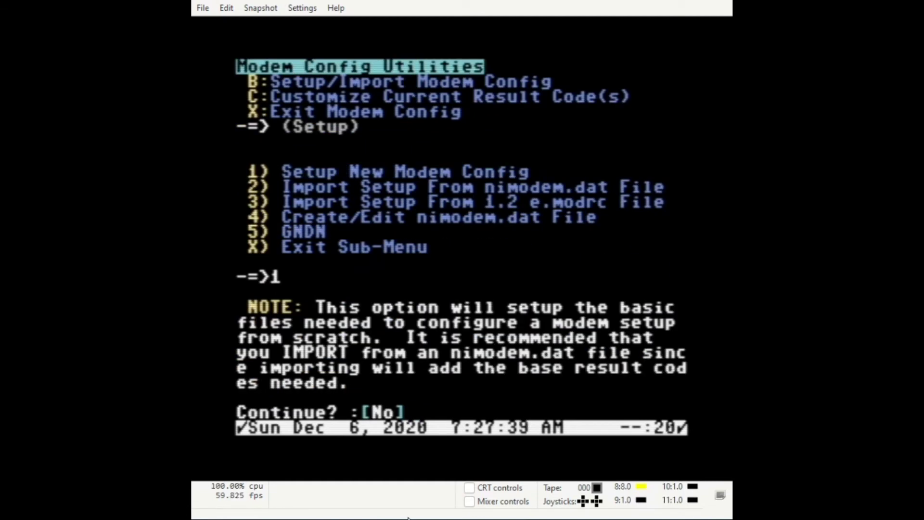
# Step: Start a new modem setup named GLINK232 by author GGLABS, with no custom init string
pyautogui.press('y')
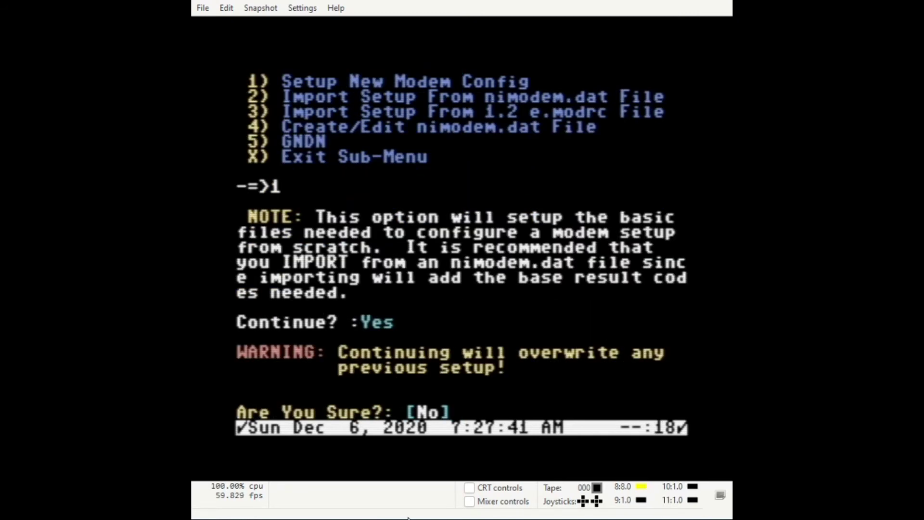
pyautogui.press('y')
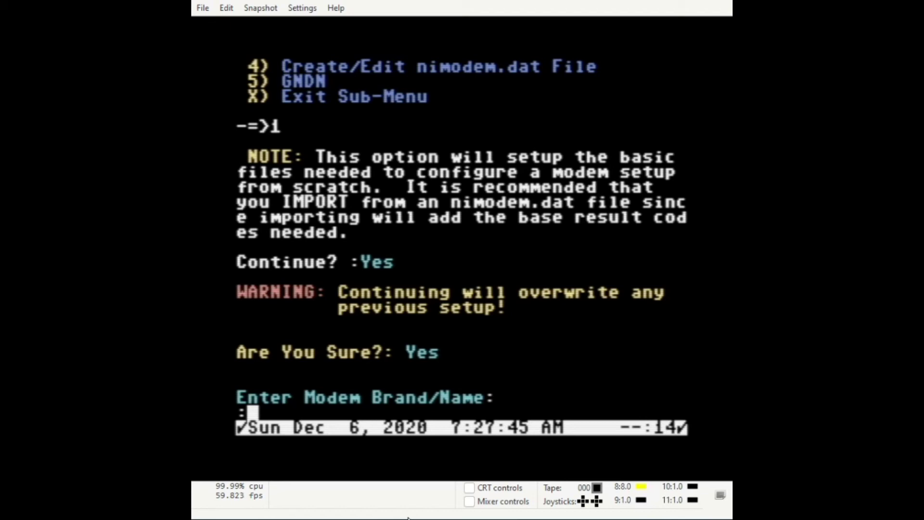
pyautogui.write('GLINK232')
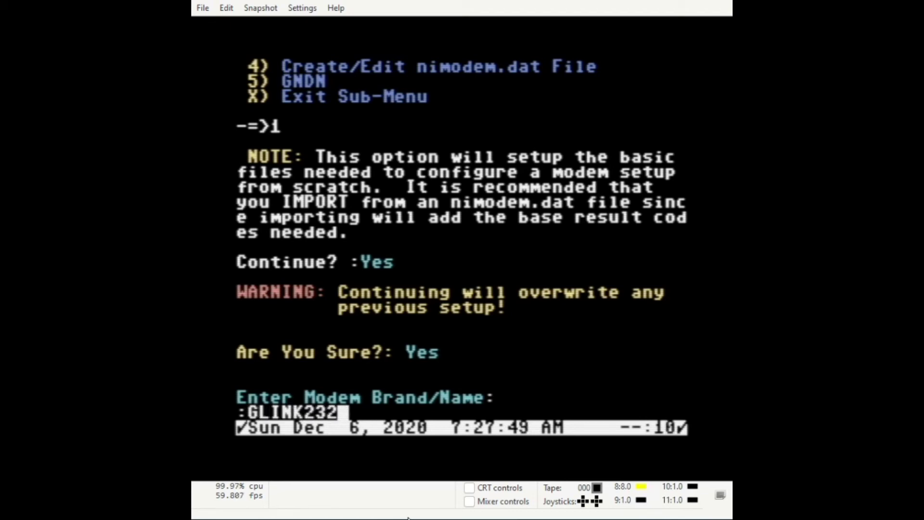
pyautogui.press('Return')
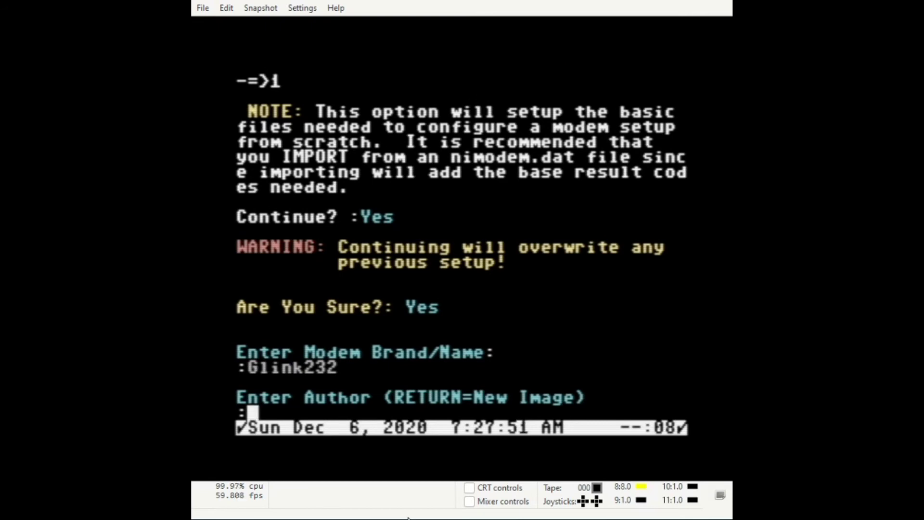
pyautogui.write('GGLABS')
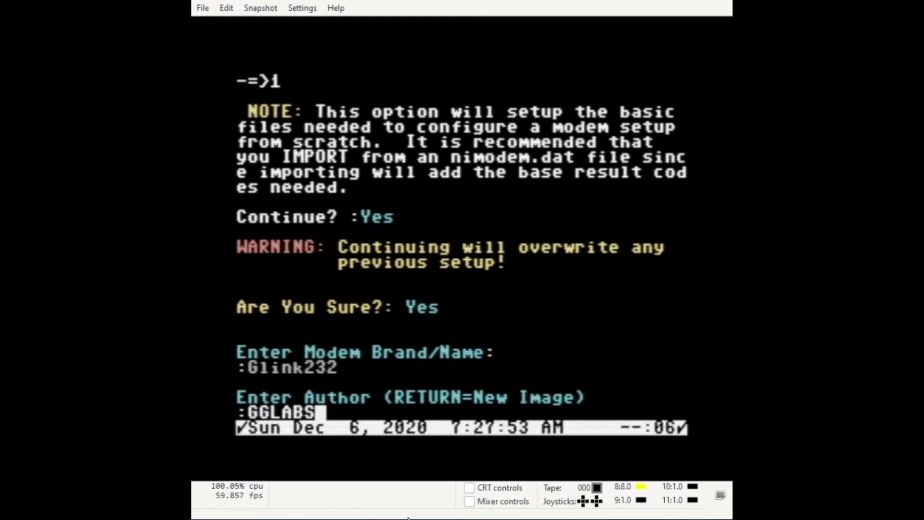
pyautogui.press('Return')
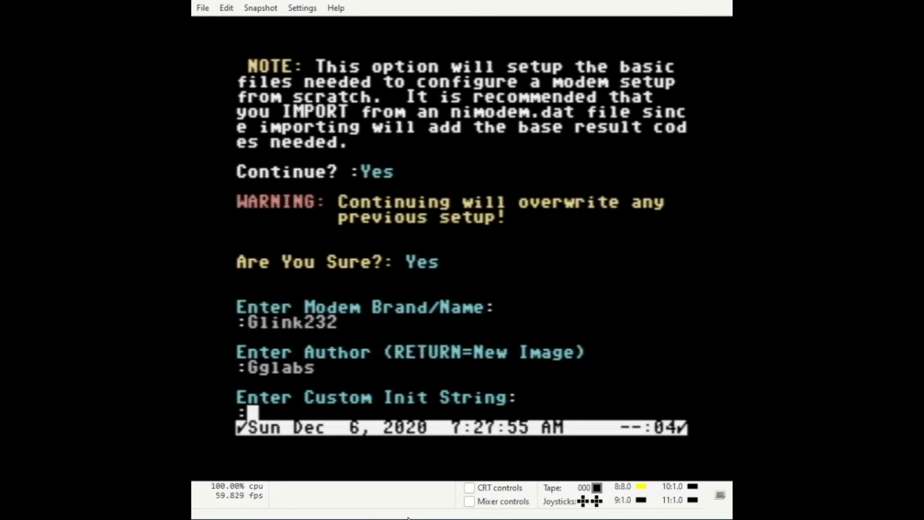
pyautogui.press('Return')
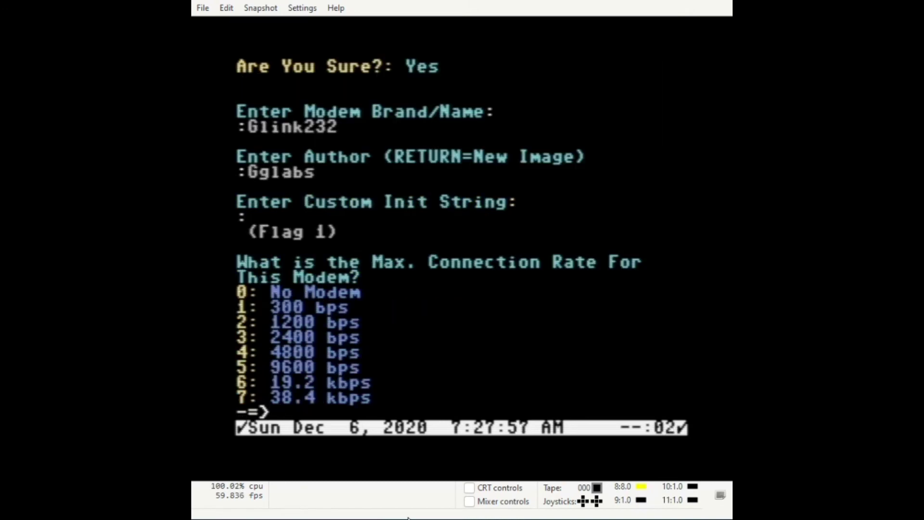
# Step: Set 38.4 kbps max rate, ESCape hang-up, auto-answer, ATH after ESCape, phone off hook, ATH0
pyautogui.press('7')
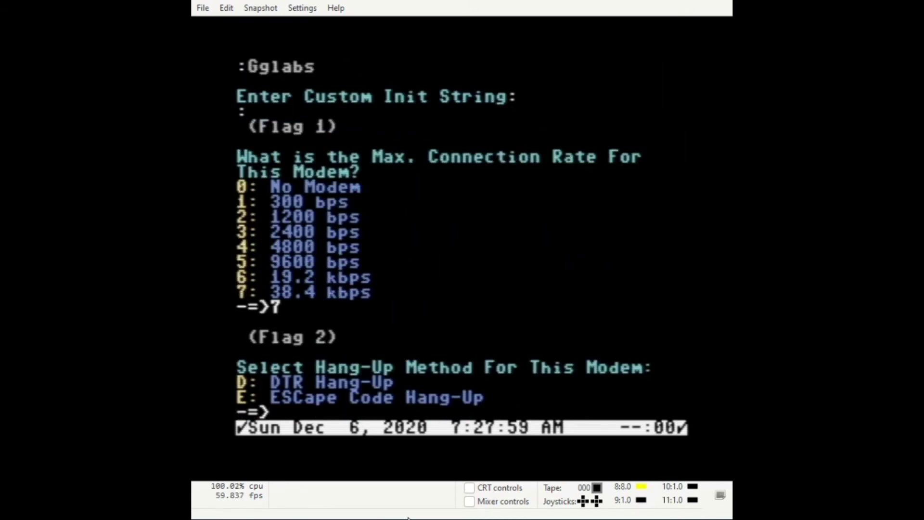
pyautogui.press('e')
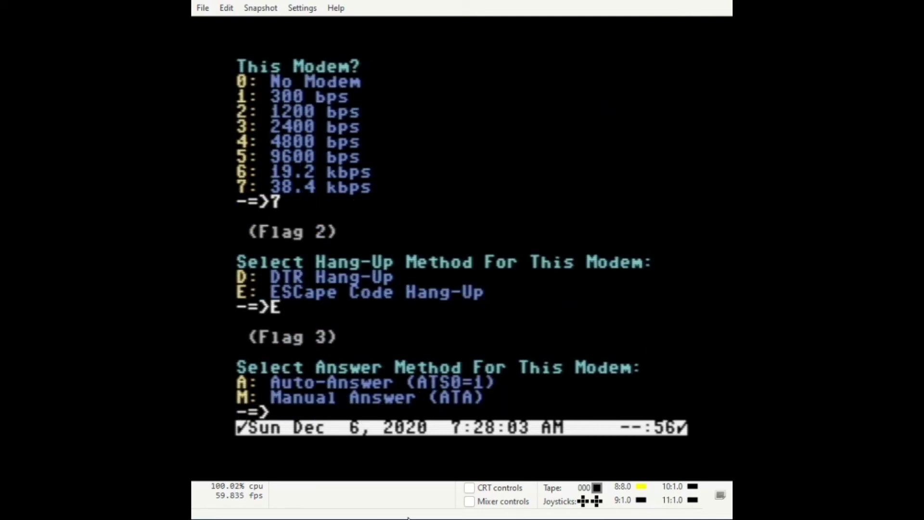
pyautogui.press('a')
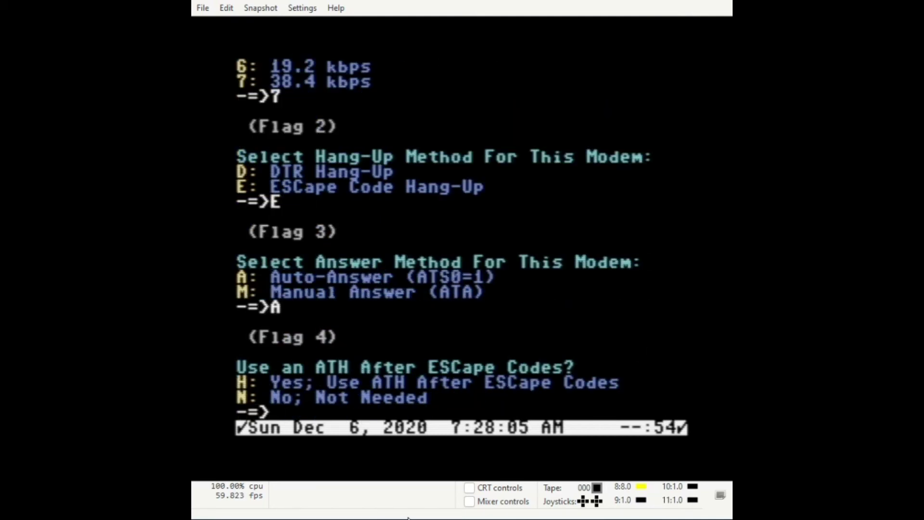
pyautogui.press('h')
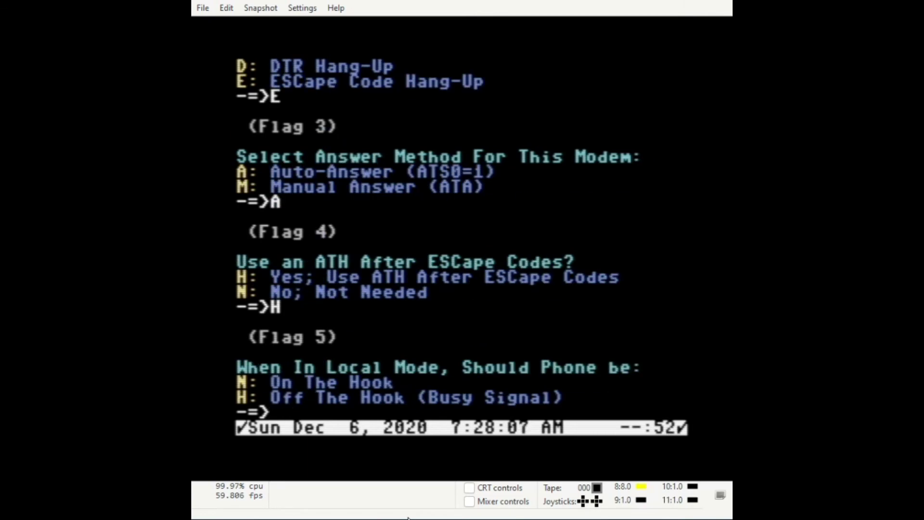
pyautogui.press('h')
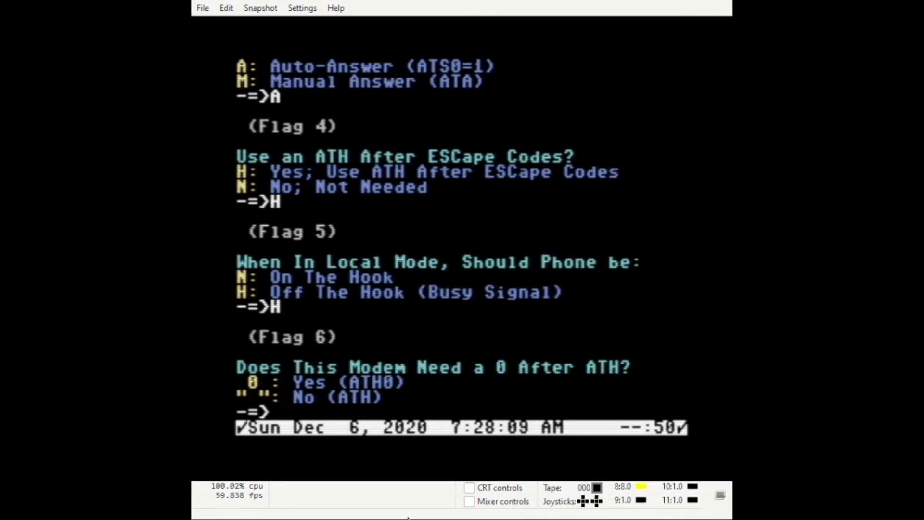
pyautogui.press('0')
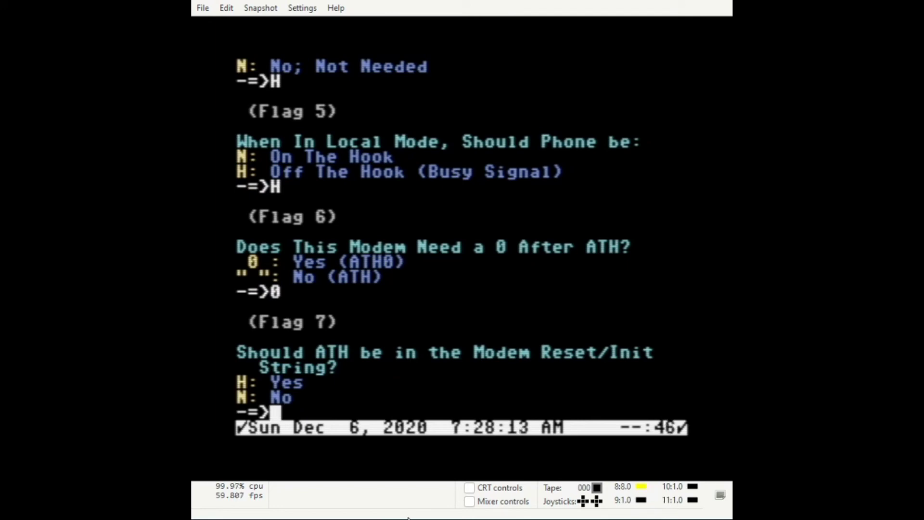
# Step: Add ATH to the init string, ATX 1, normal DTR, Bell standard, SwiftLink, and no caller ID
pyautogui.press('h')
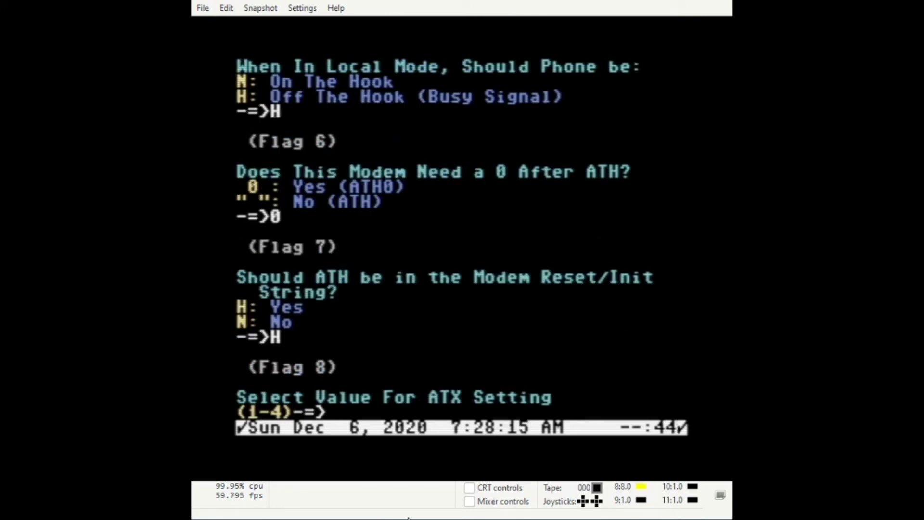
pyautogui.press('1')
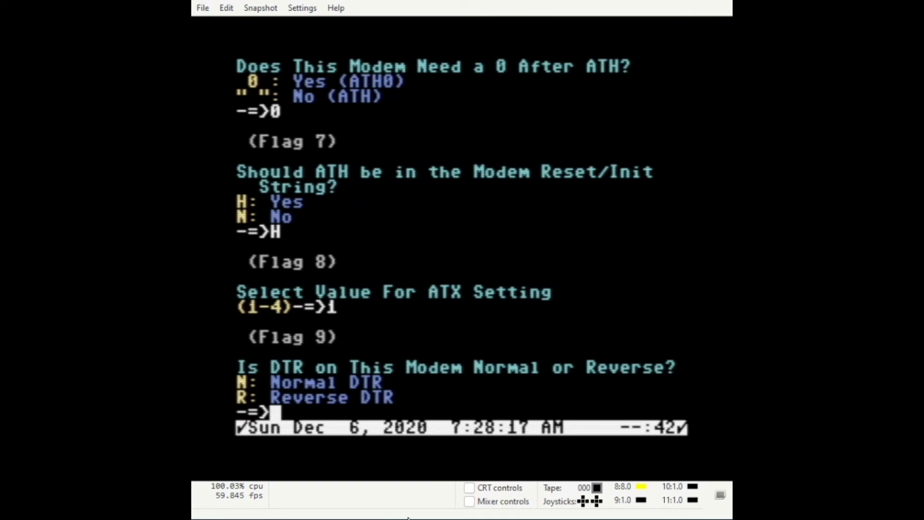
pyautogui.press('n')
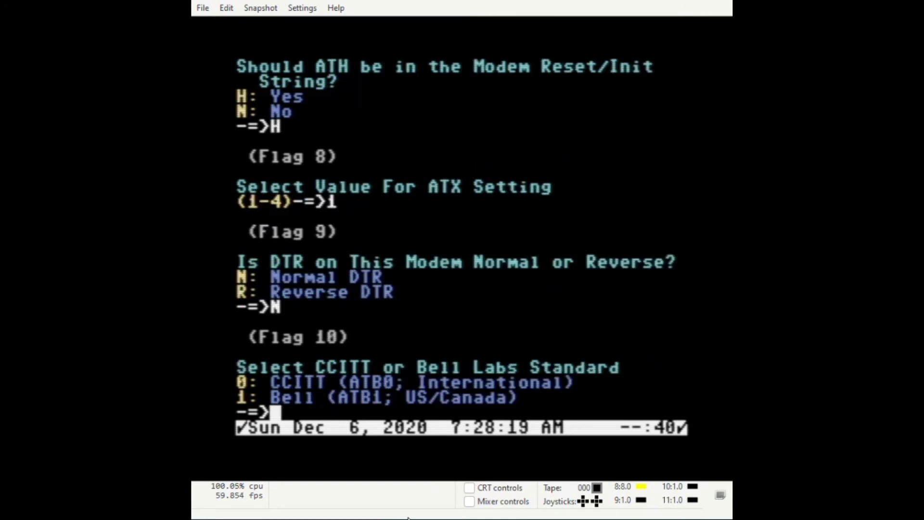
pyautogui.press('1')
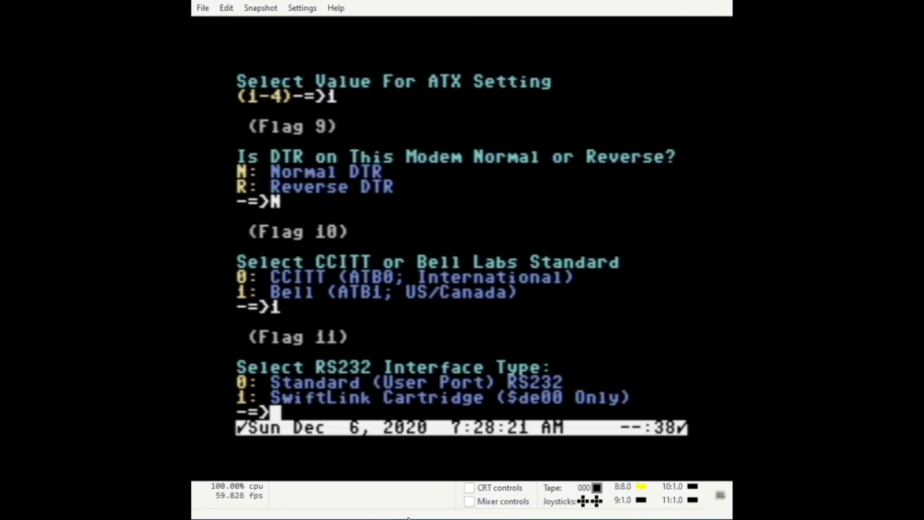
pyautogui.press('1')
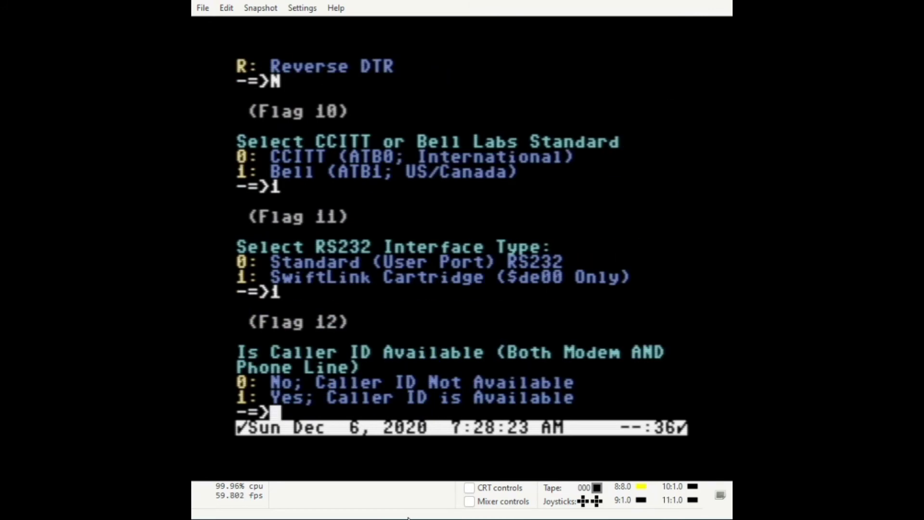
pyautogui.press('0')
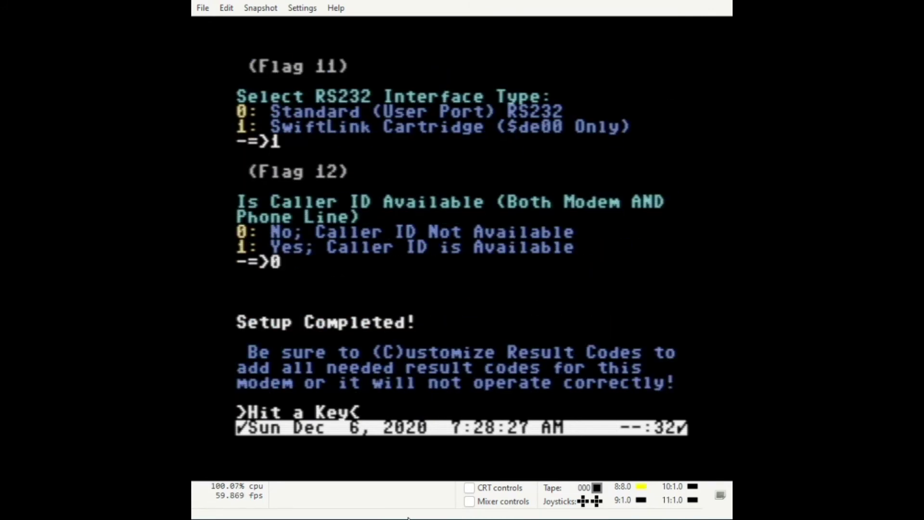
# Step: Dismiss the Setup Completed notice and exit Modem Config to the Configuration Editor menu
pyautogui.press('Return')
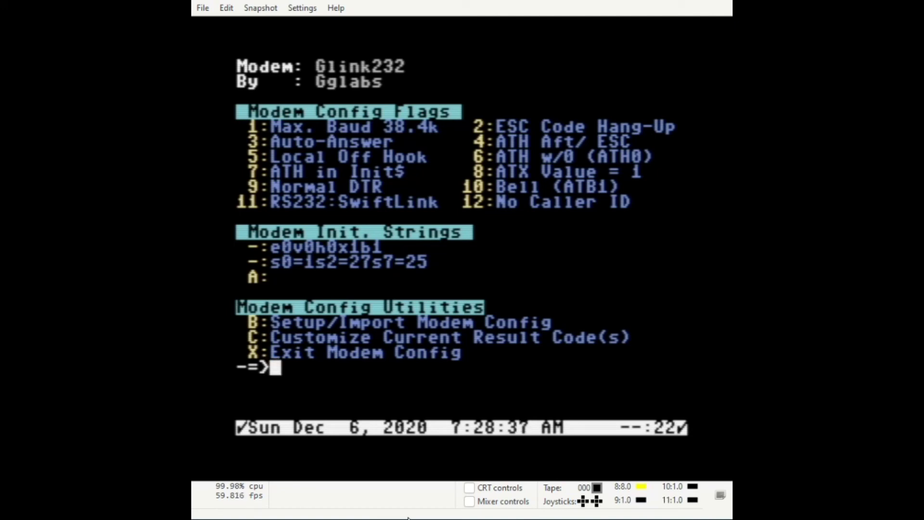
pyautogui.press('x')
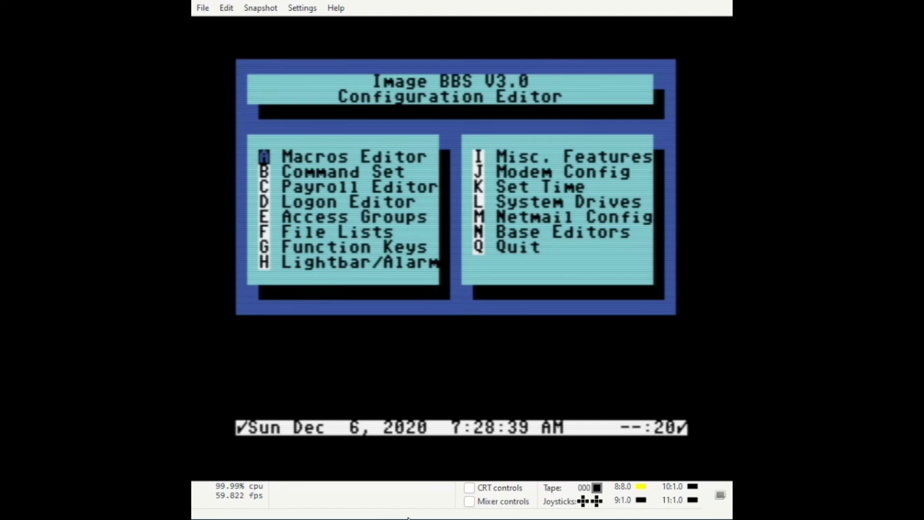
# Step: In LightBar Defs page 4, turn on flags 13 Use DCD/DSR and 14 Enable Rx/Tx Windows, then save
pyautogui.press('Down')
pyautogui.press('Down')
pyautogui.press('Down')
pyautogui.press('Down')
pyautogui.press('Down')
pyautogui.press('Down')
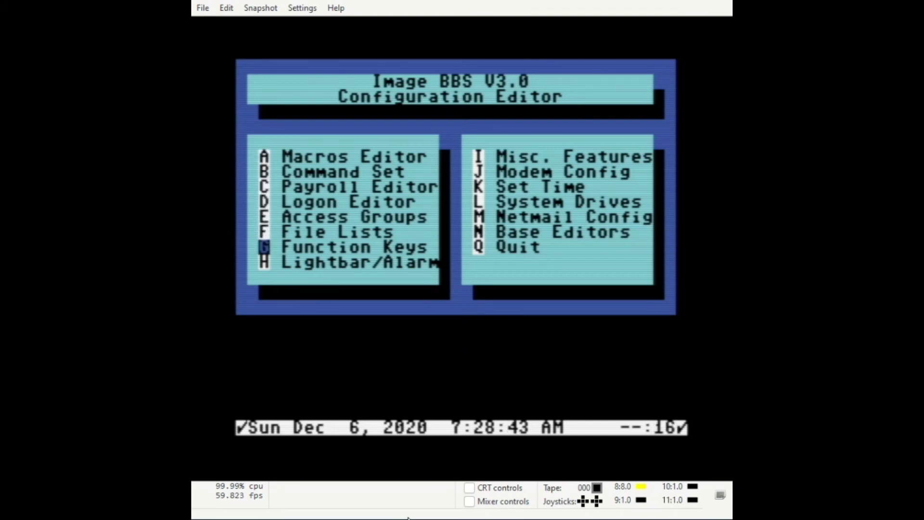
pyautogui.press('Return')
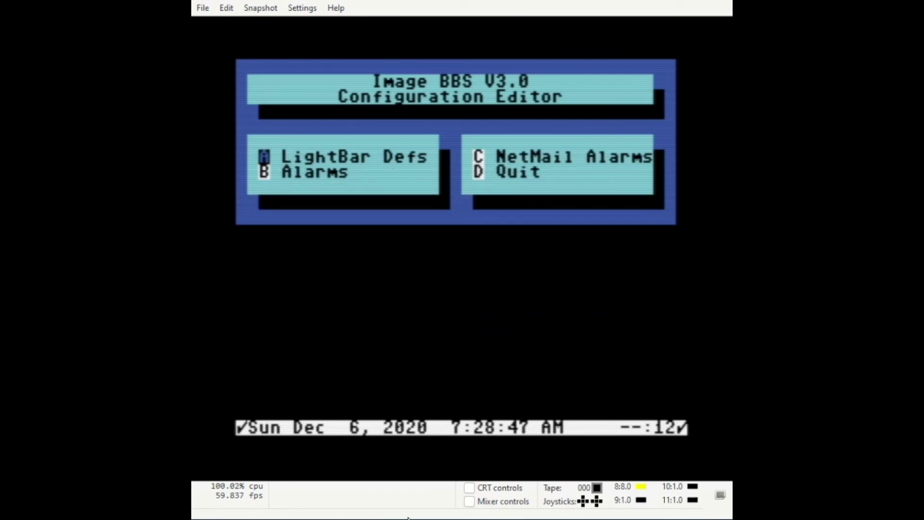
pyautogui.press('Return')
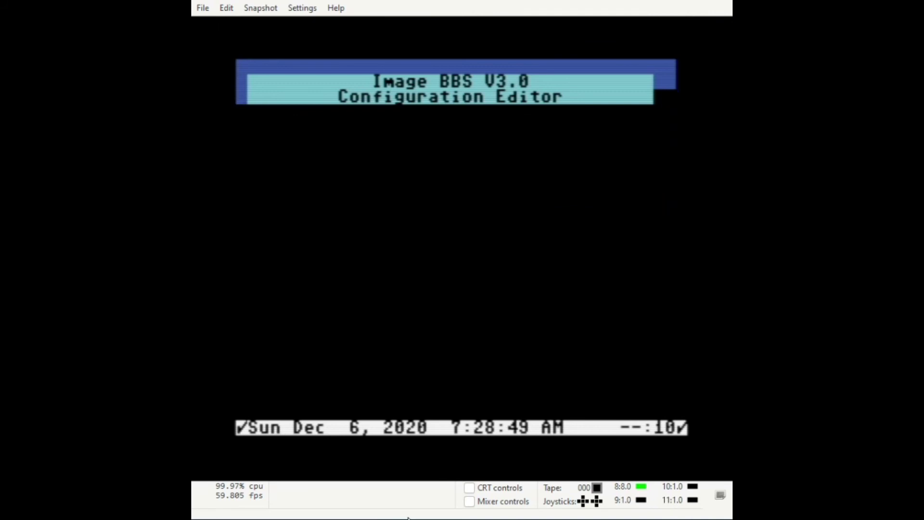
pyautogui.press('n')
pyautogui.press('n')
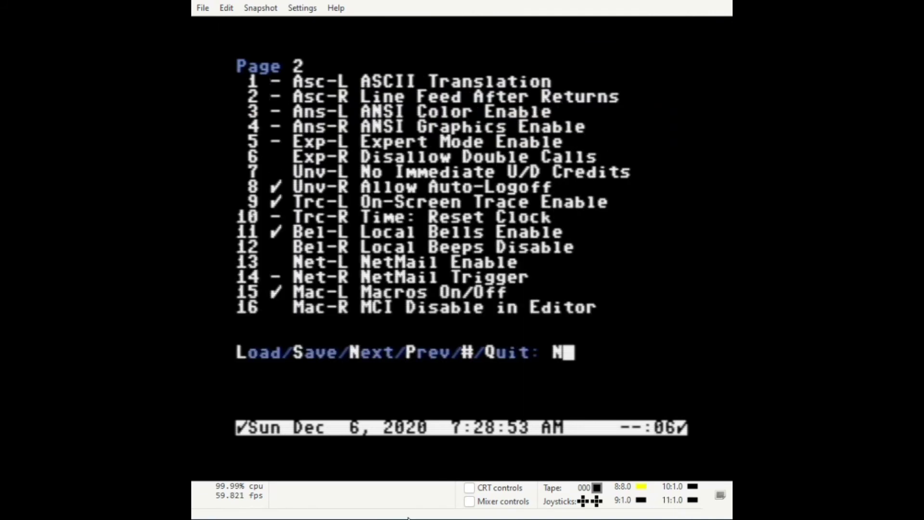
pyautogui.press('n')
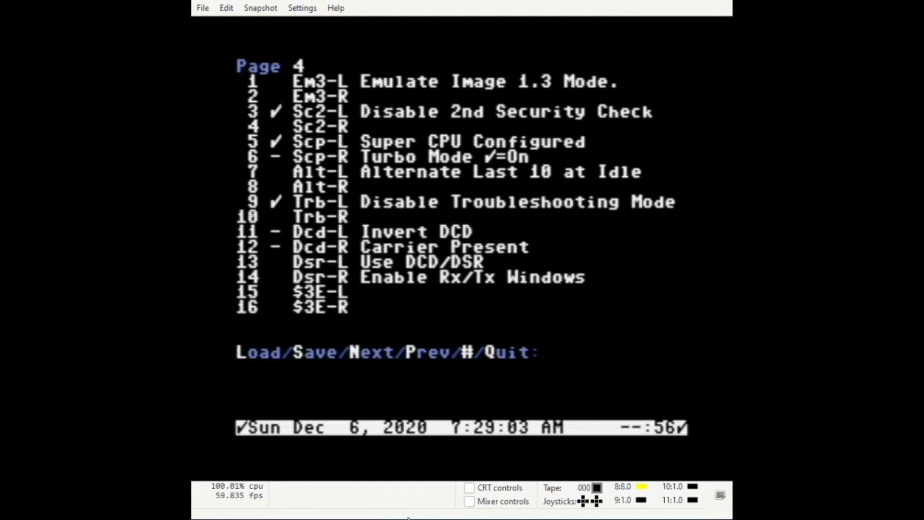
pyautogui.press('Return')
pyautogui.write('14')
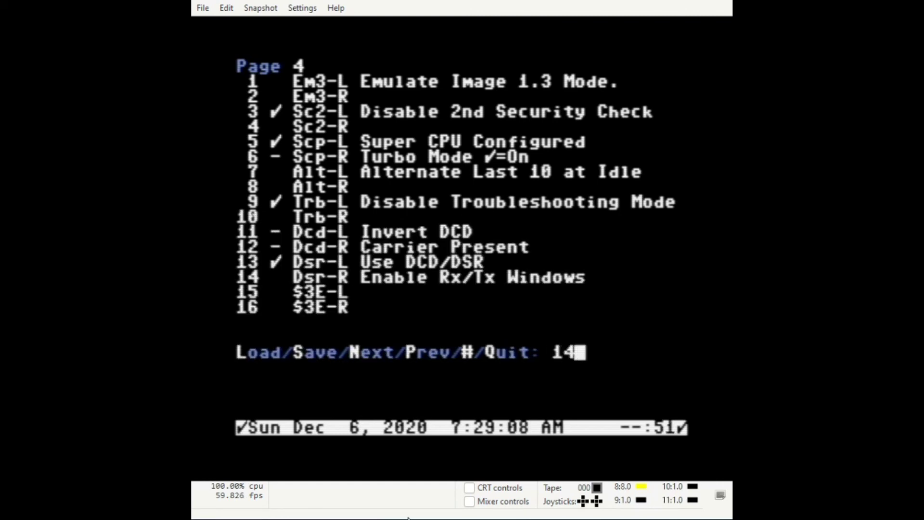
pyautogui.press('Return')
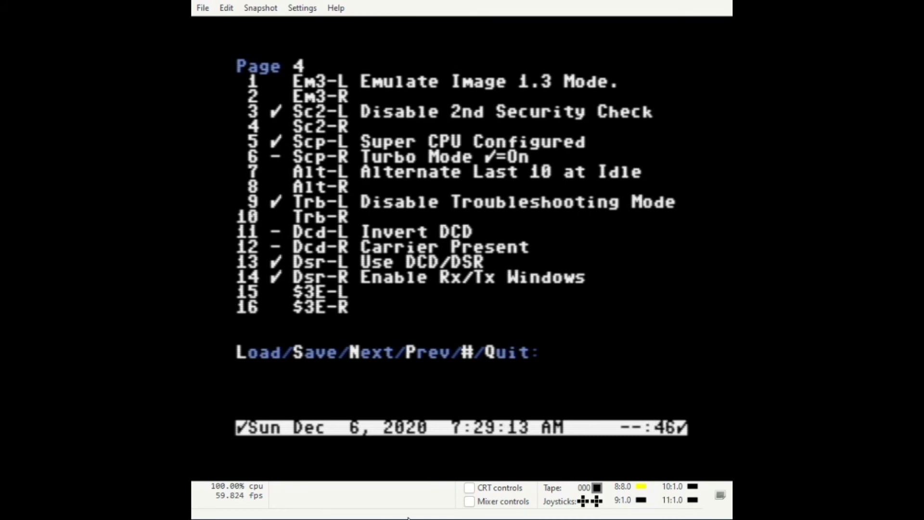
pyautogui.write('Q')
pyautogui.press('Return')
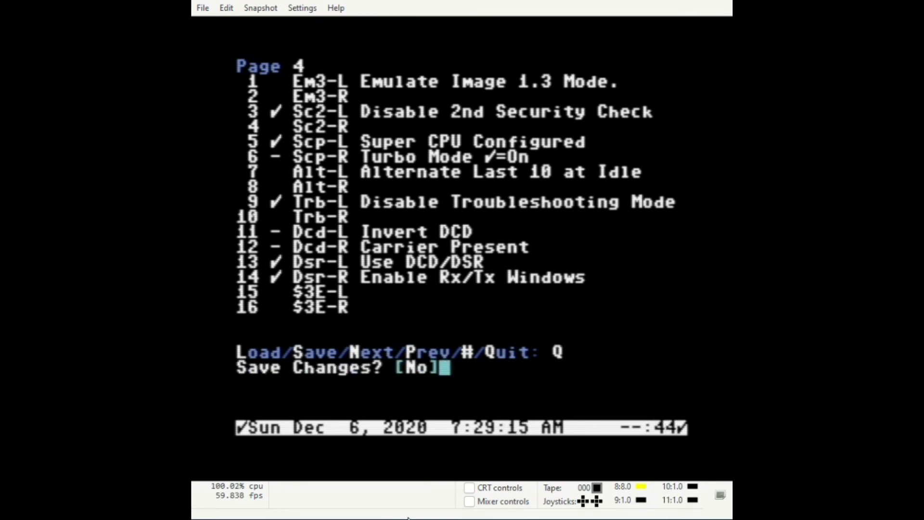
pyautogui.press('y')
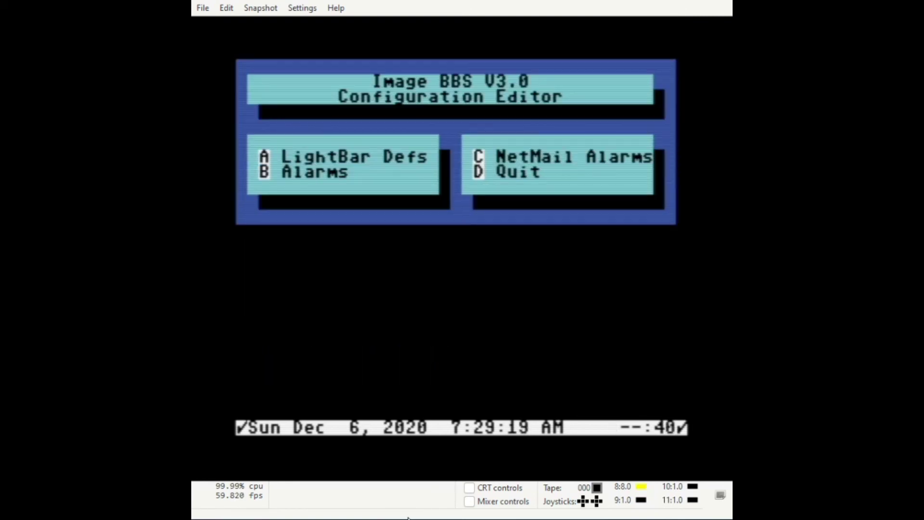
# Step: Quit the Lightbar/Alarm submenu and the Configuration Editor back to the IMAGE MAIN prompt
pyautogui.press('d')
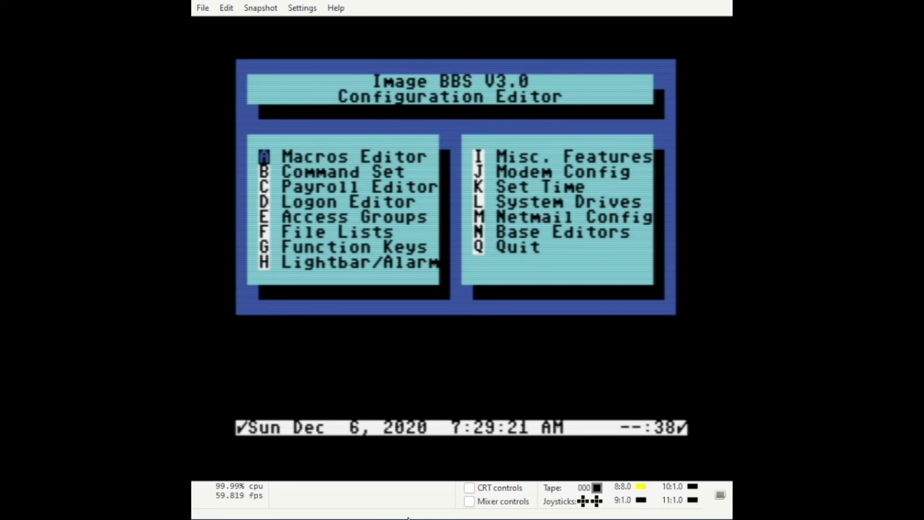
pyautogui.press('q')
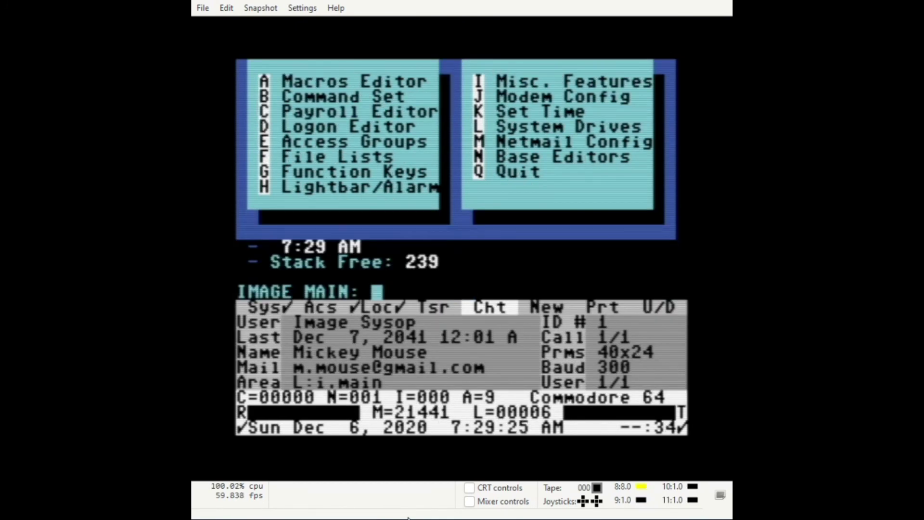
pyautogui.write('O')
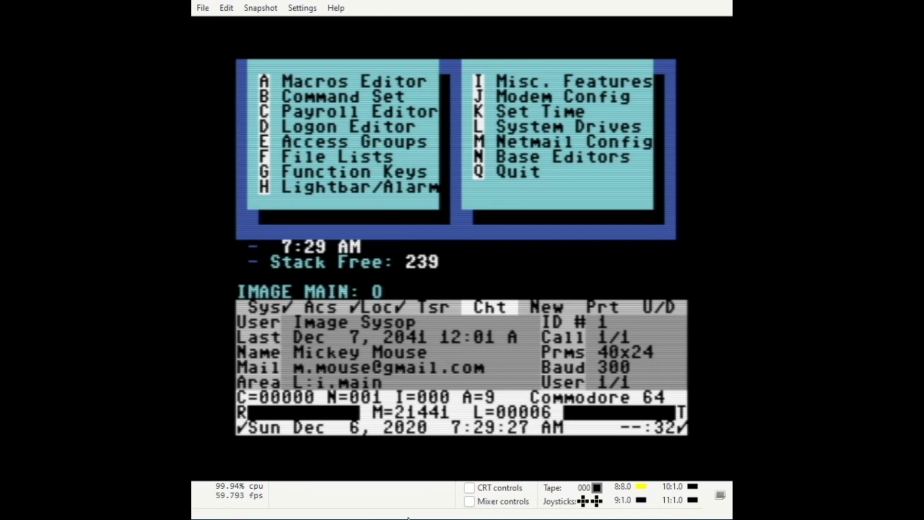